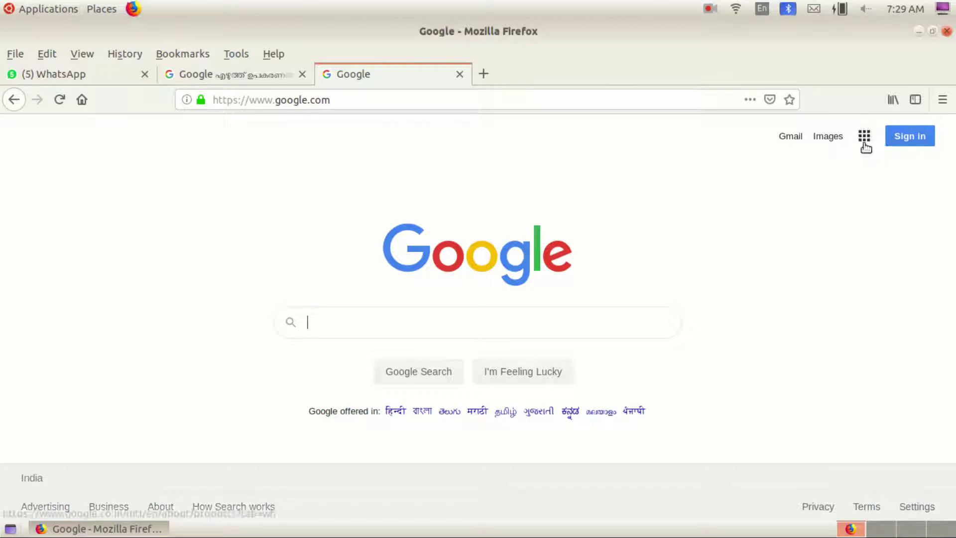
- Open Google Drive and sign in to the last listed account with its password, declining to save the login in the browser
click(864, 144)
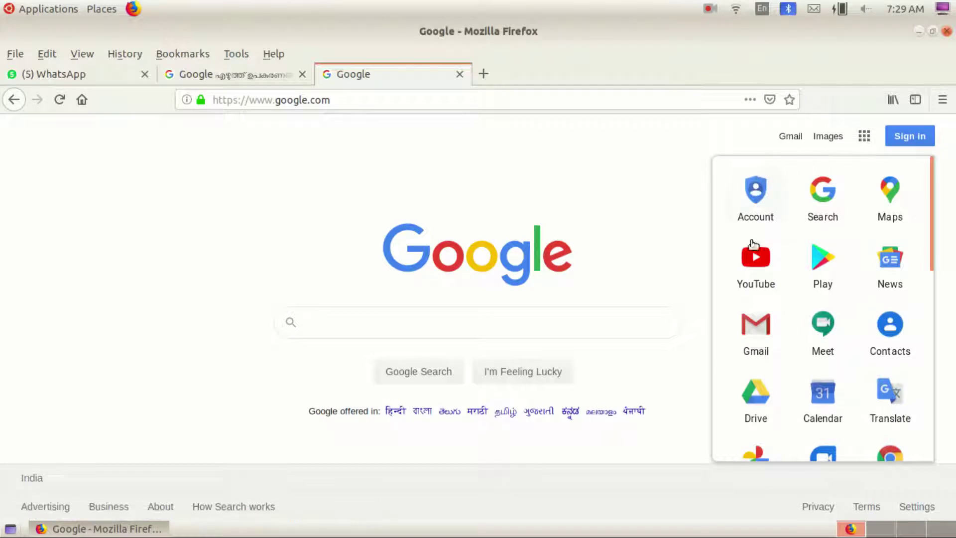
click(761, 401)
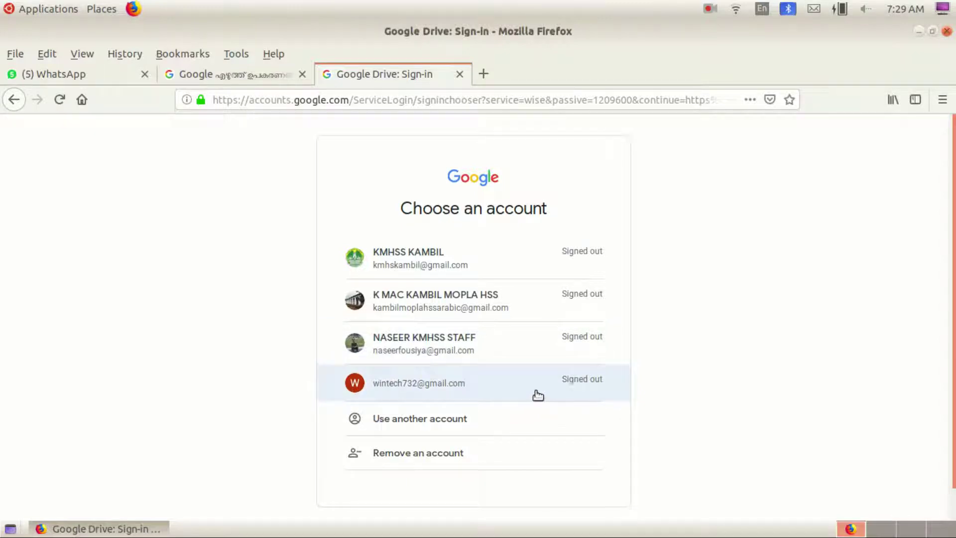
click(459, 393)
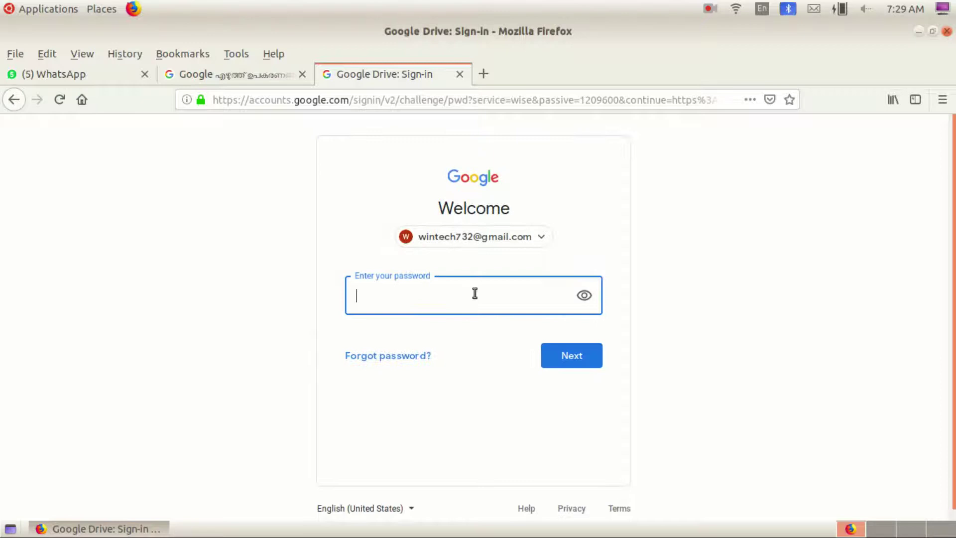
text(•••••••••••••)
click(590, 362)
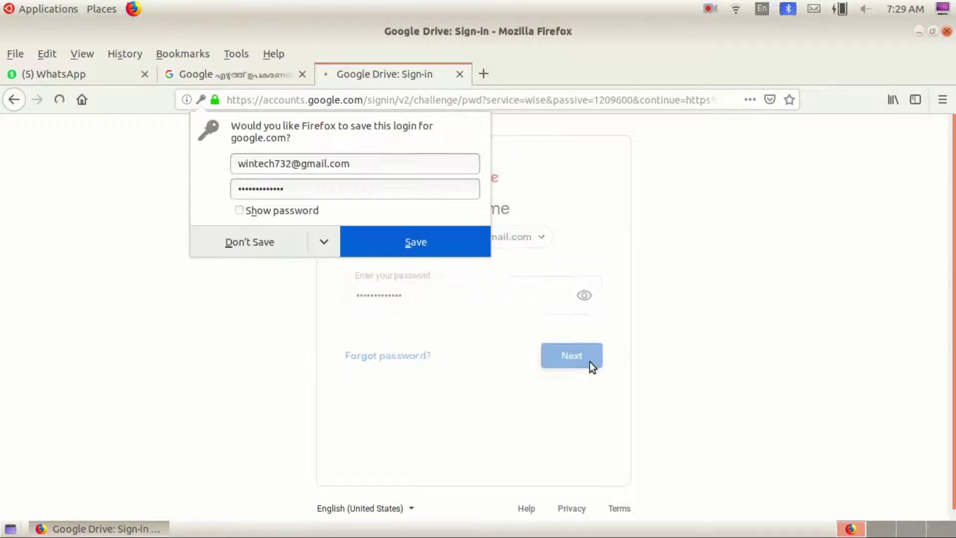
click(210, 255)
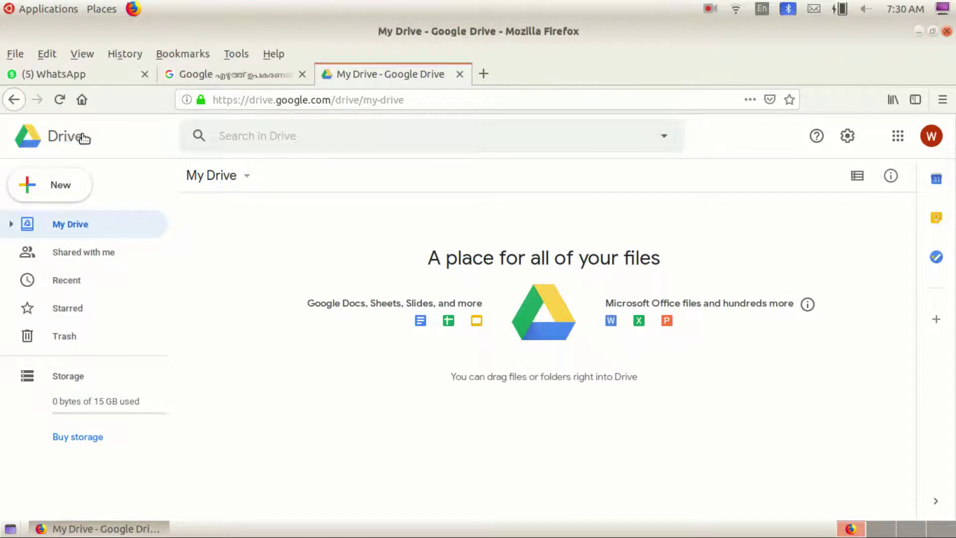
- Create a new blank Google Form in My Drive from the template gallery
click(63, 190)
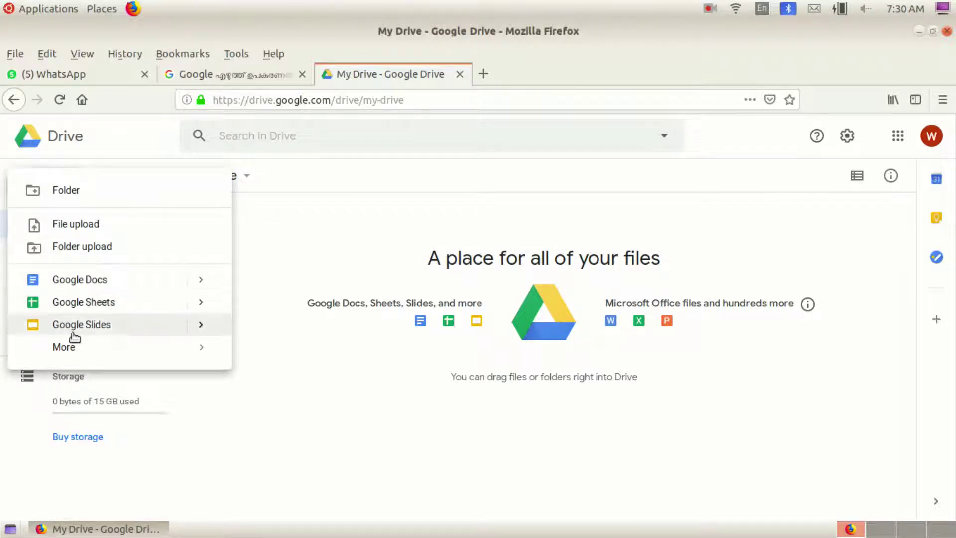
mouse_move(74, 348)
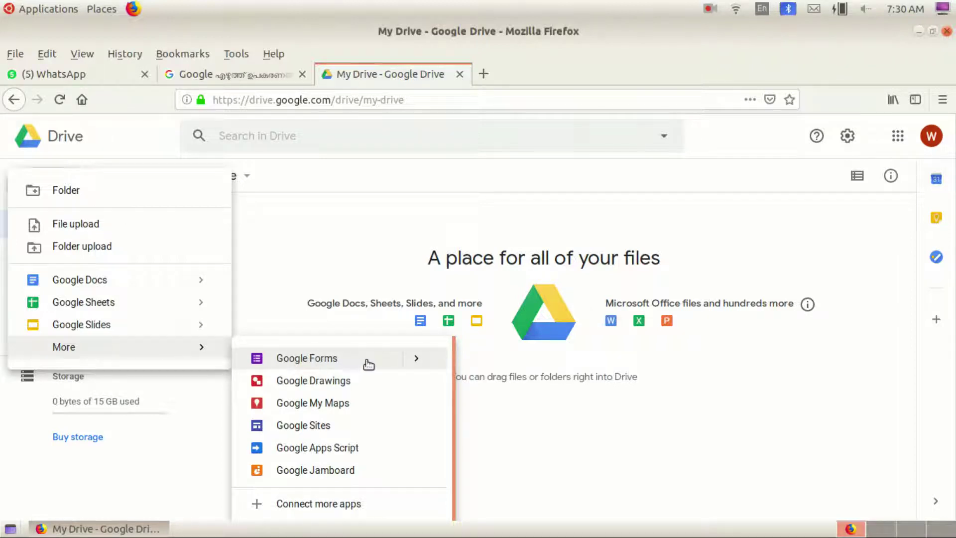
click(412, 359)
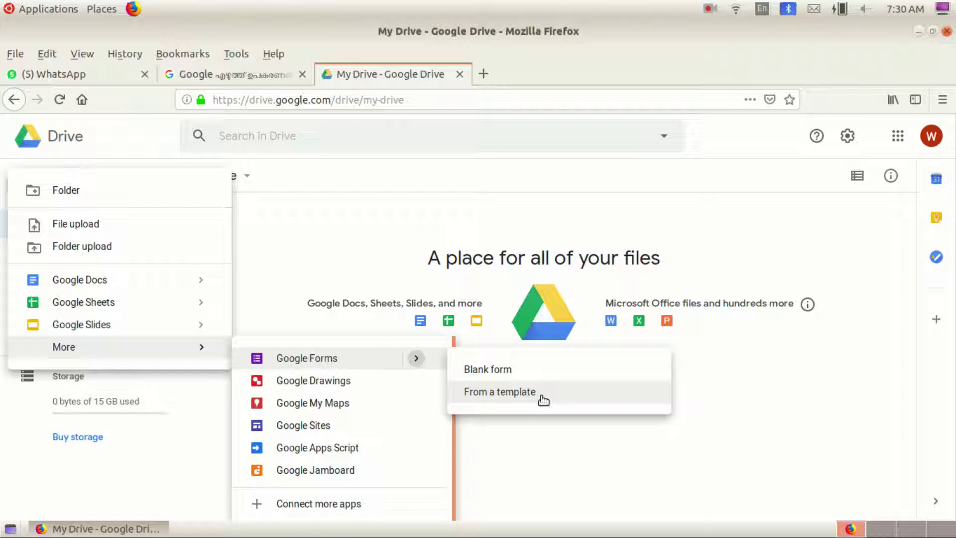
click(505, 397)
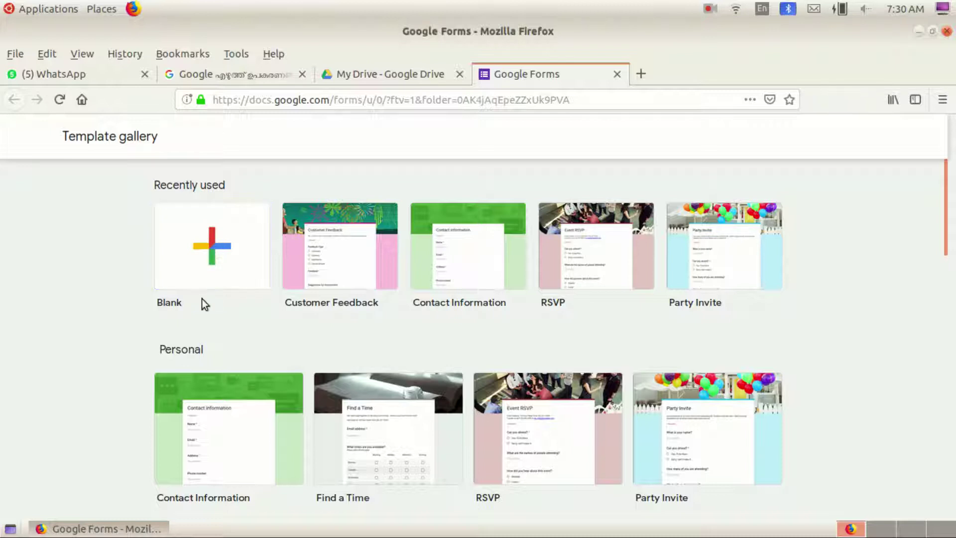
click(212, 251)
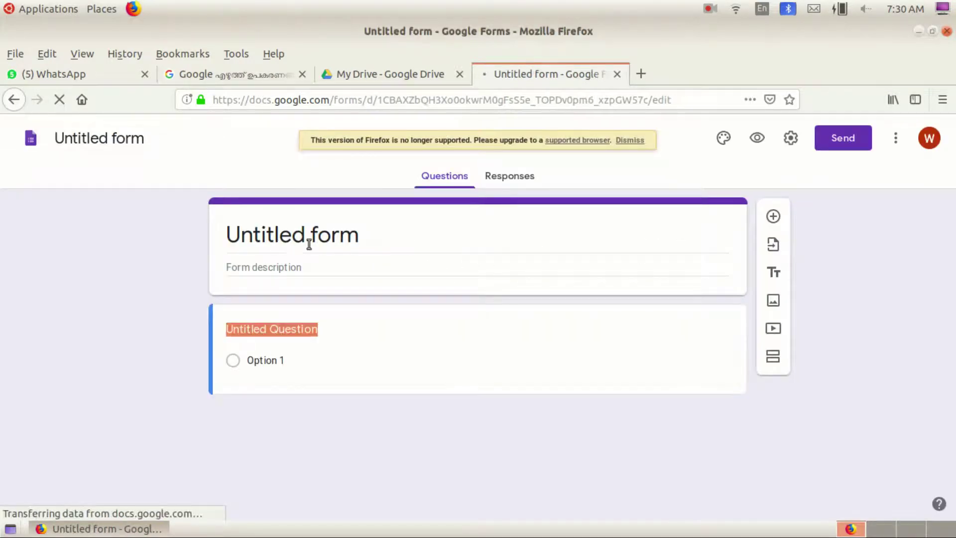
- Title the form "MY SCHOOL" and enter "KANNUR KERALA INIDA" as its description
click(370, 237)
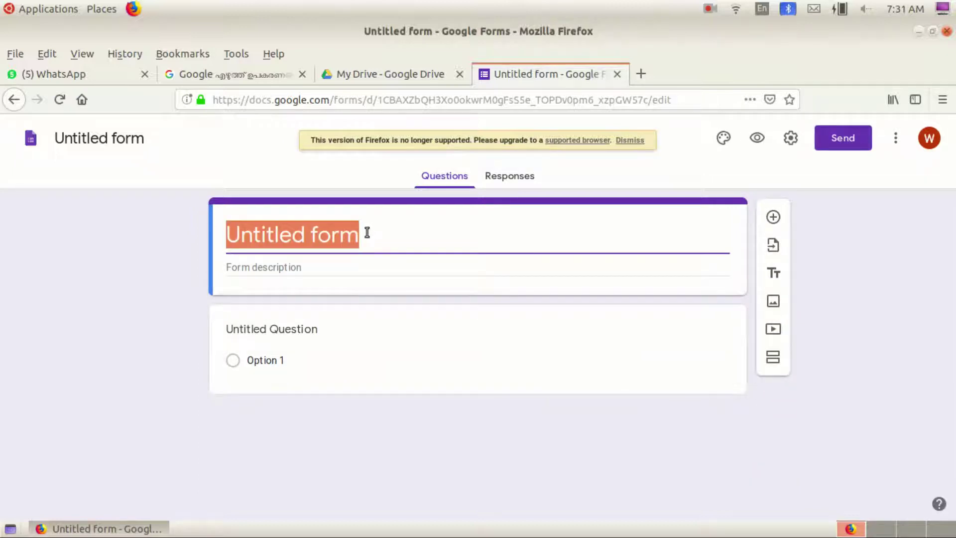
text(MY )
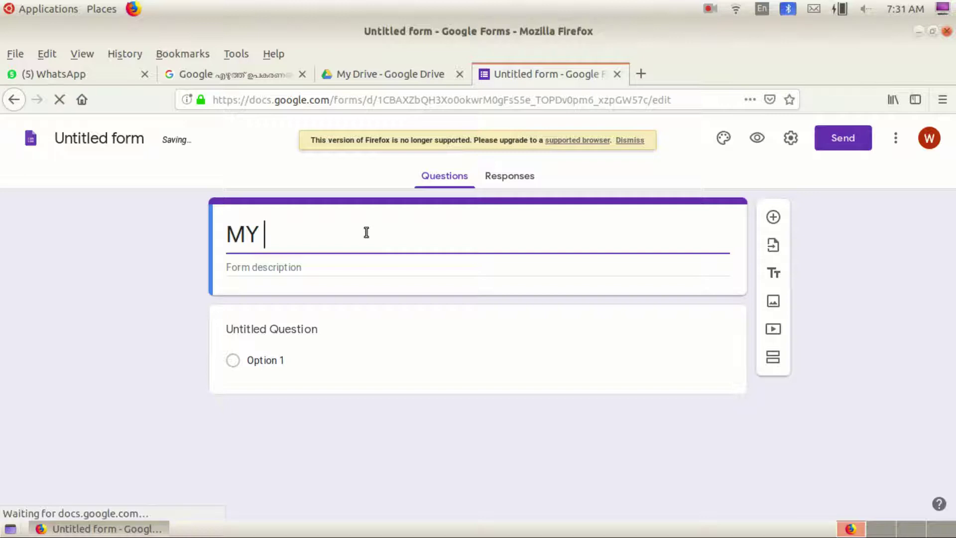
text(SCHOOL)
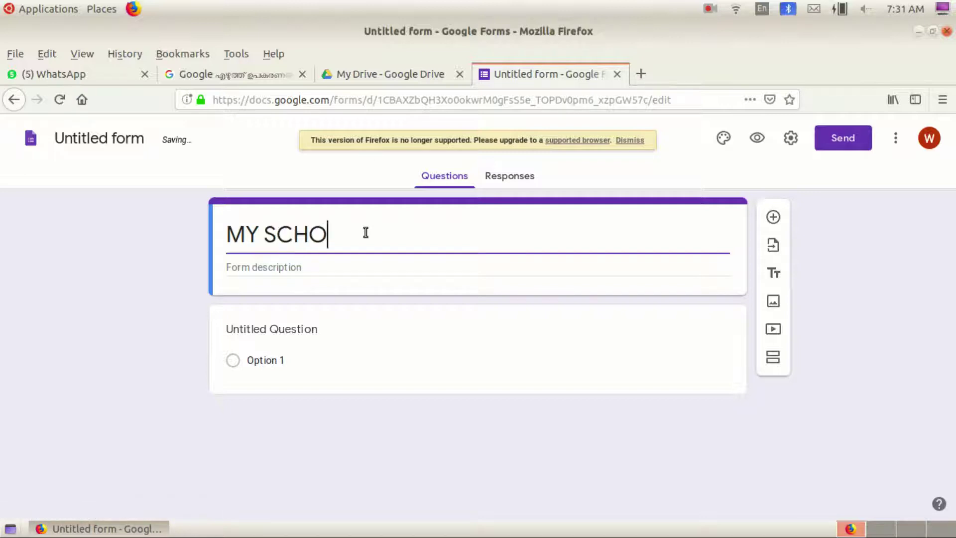
click(333, 269)
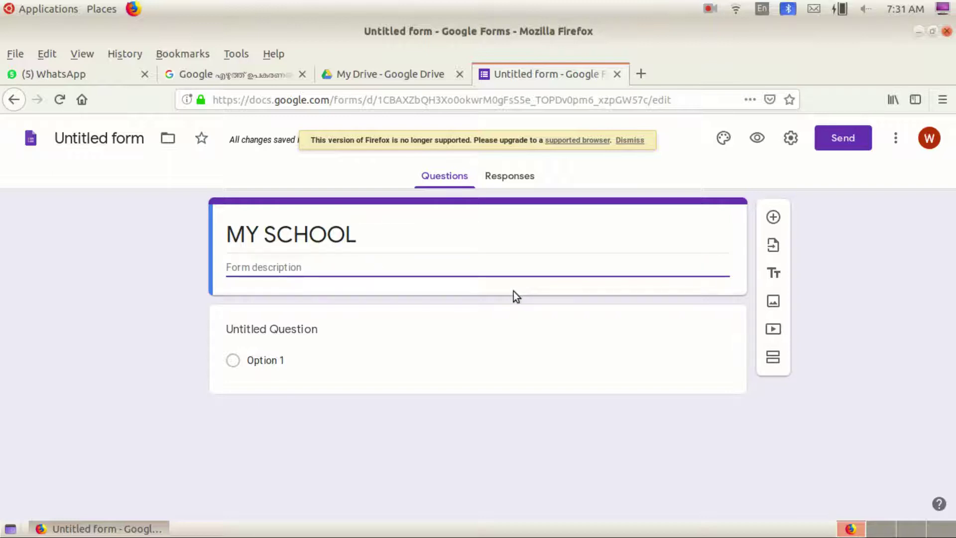
text(KANNUR)
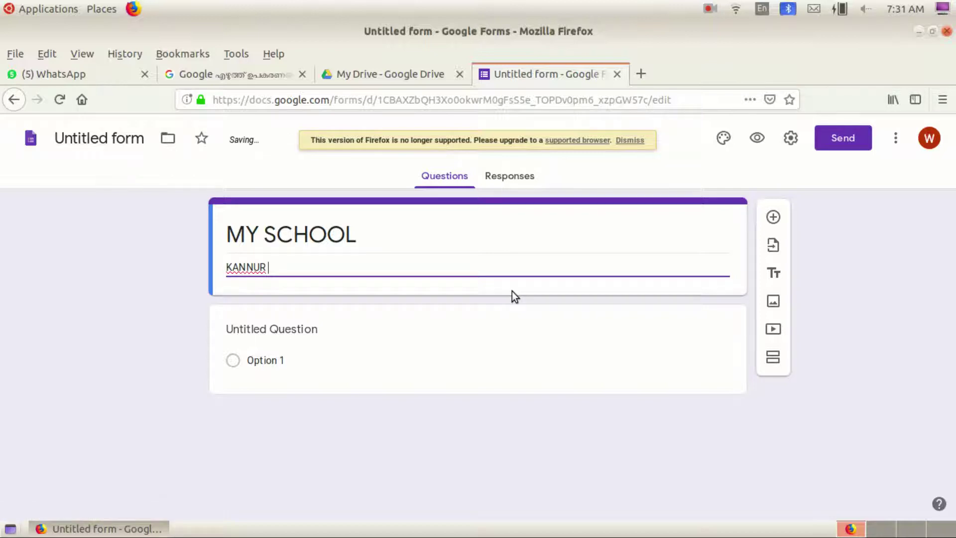
text( KERALA INIDA)
- Add a title and description block below the untitled multiple-choice question, and delete that question
click(321, 331)
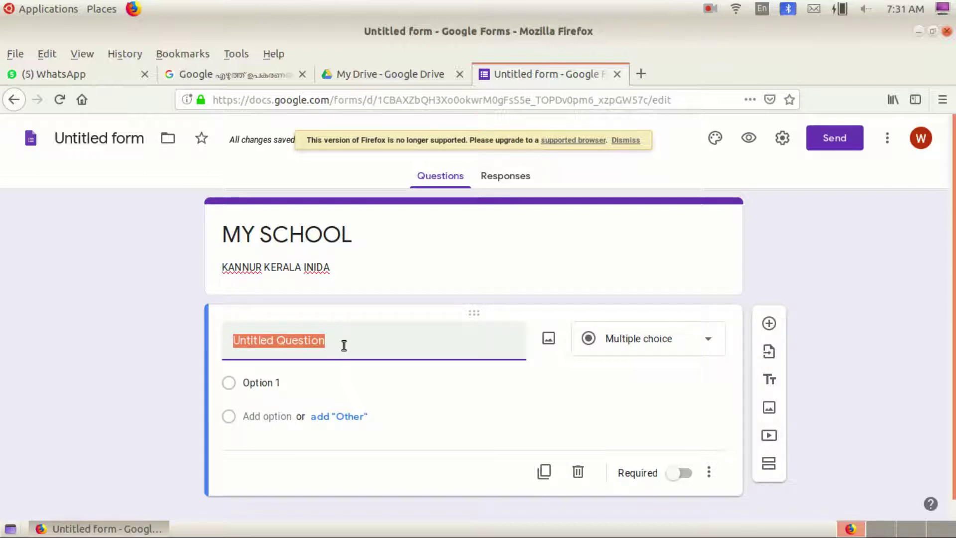
click(769, 382)
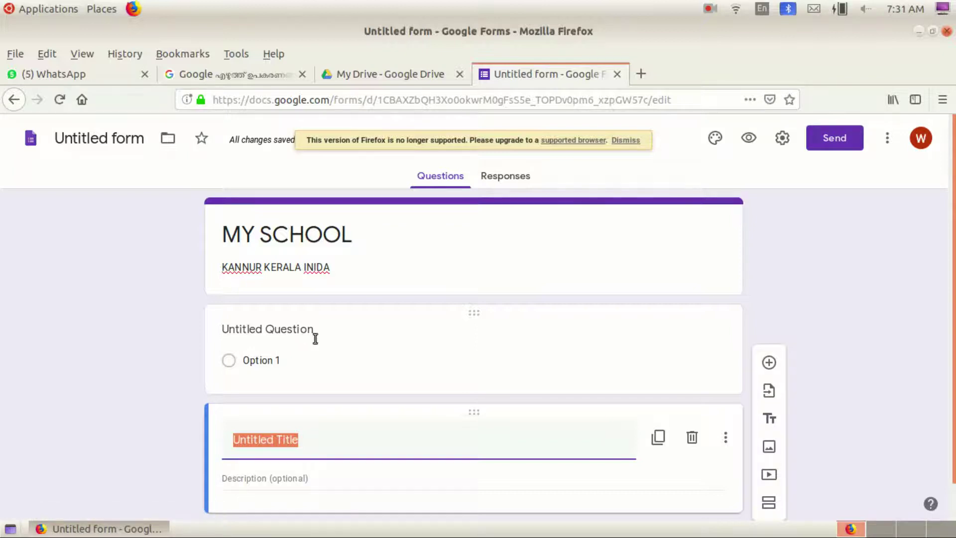
scroll(339, 351, down, 1)
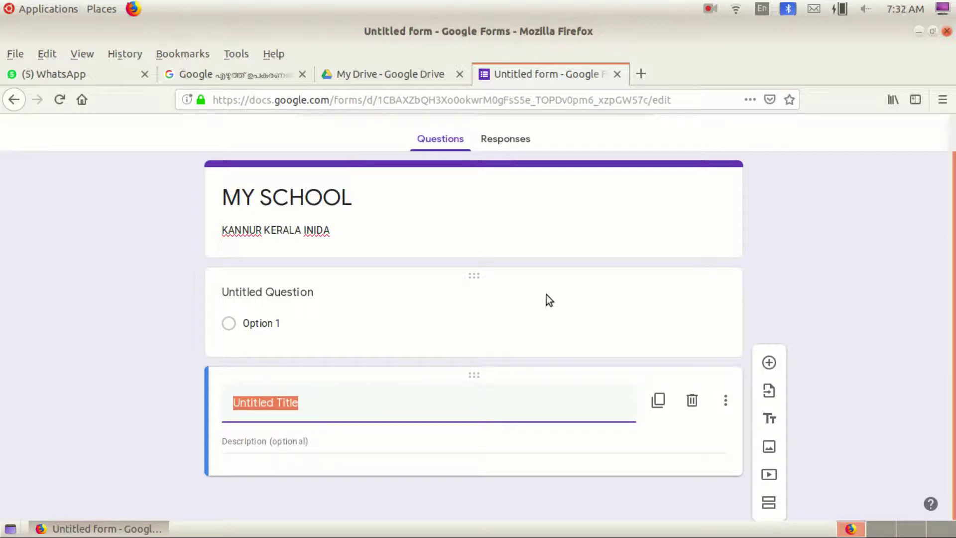
click(580, 289)
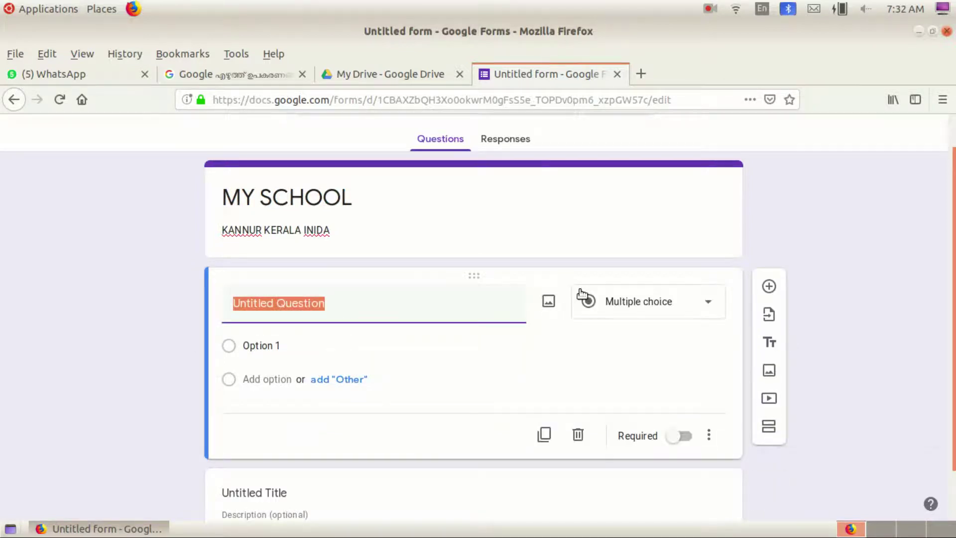
click(578, 437)
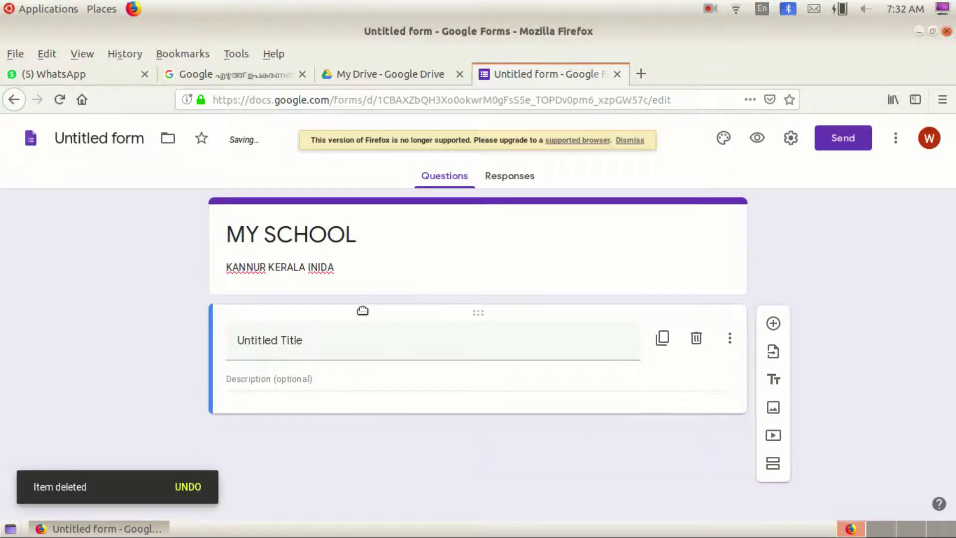
- Cut the last line, "സ്വാതത്ര്യ ദിന ക്വിസ്സ്", from the text on the Google Input Tools page
click(322, 348)
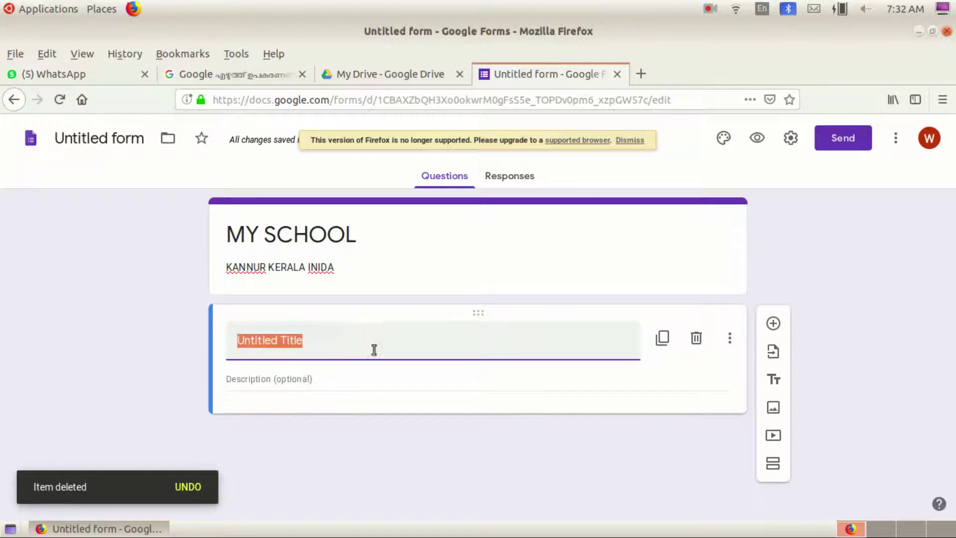
click(222, 76)
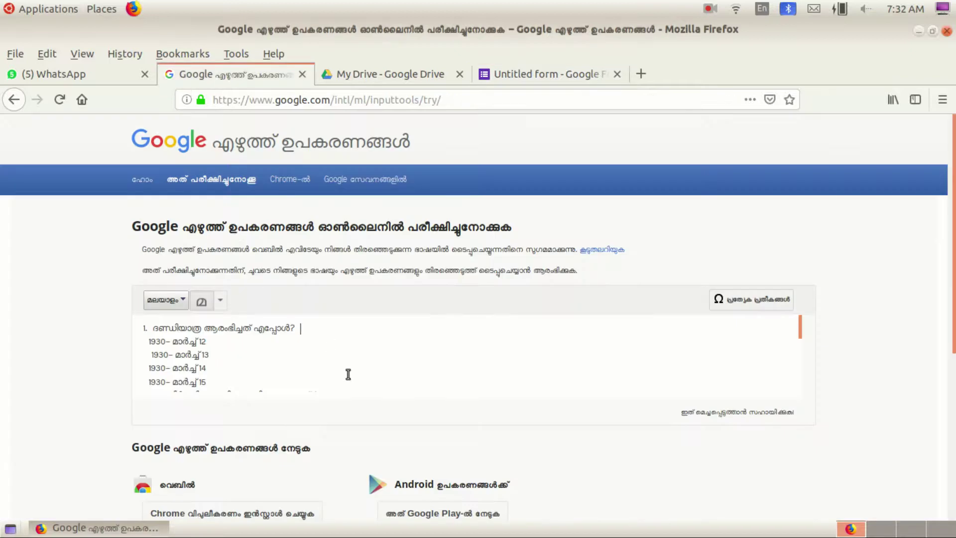
scroll(247, 342, down, 5)
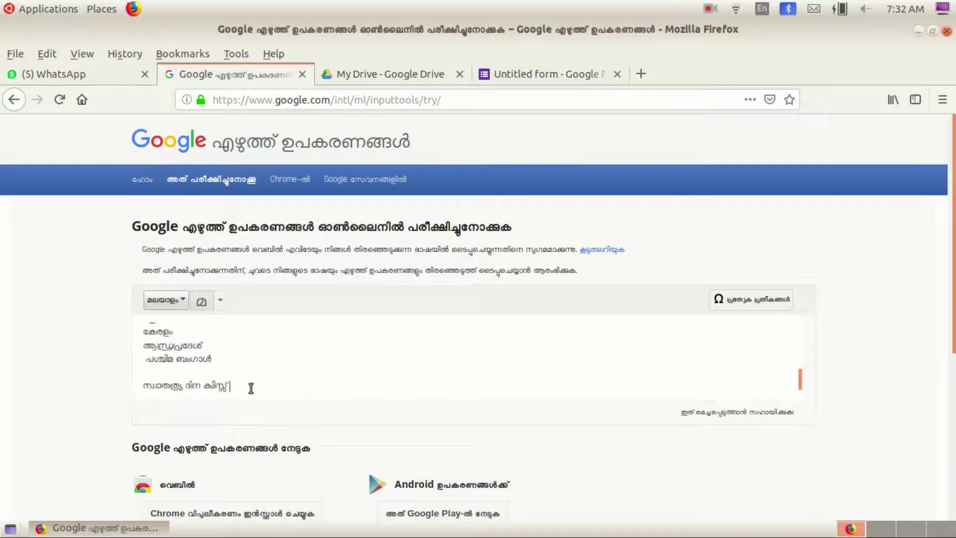
triple_click(249, 387)
right_click(249, 387)
click(303, 244)
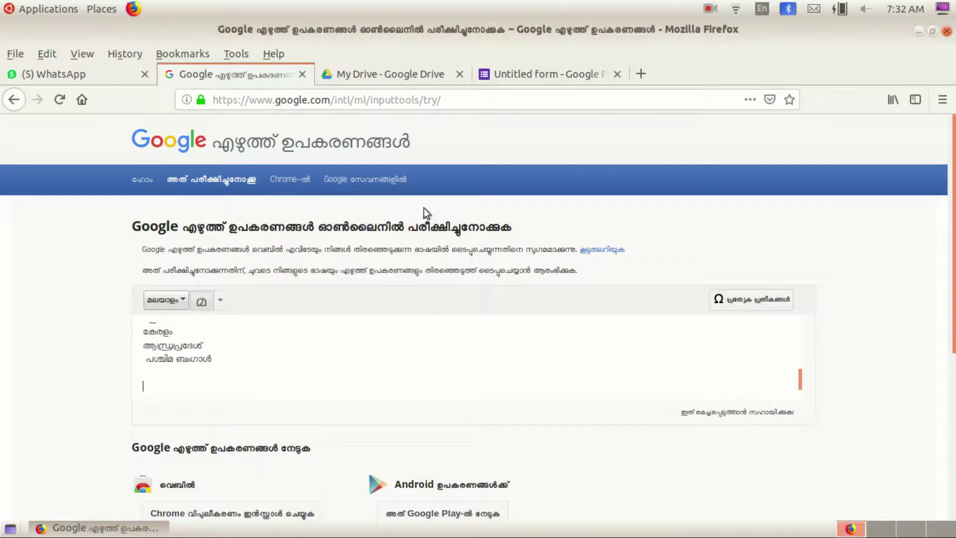
- Replace the form block's "Untitled Title" with the cut text "സ്വാതത്ര്യ ദിന ക്വിസ്സ്"
click(493, 73)
click(332, 345)
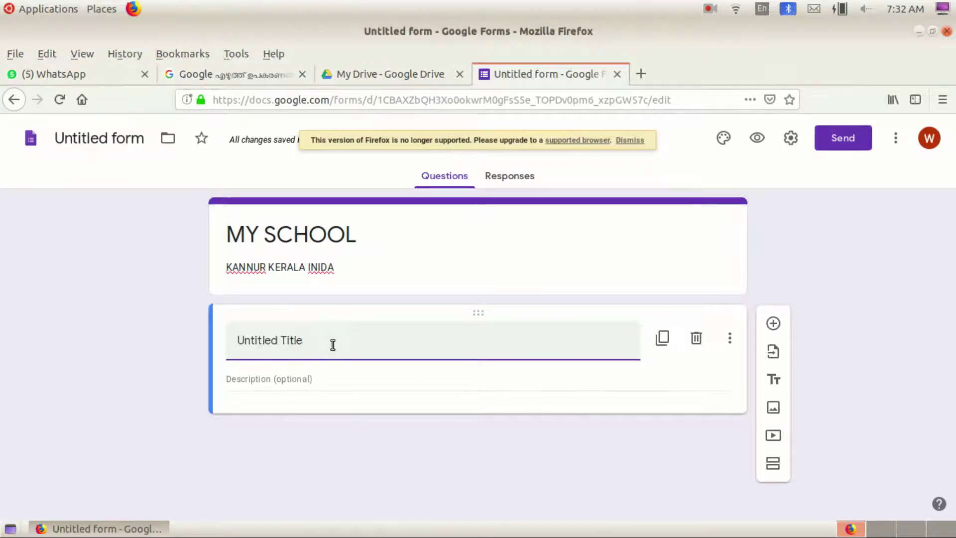
drag(326, 342, 206, 335)
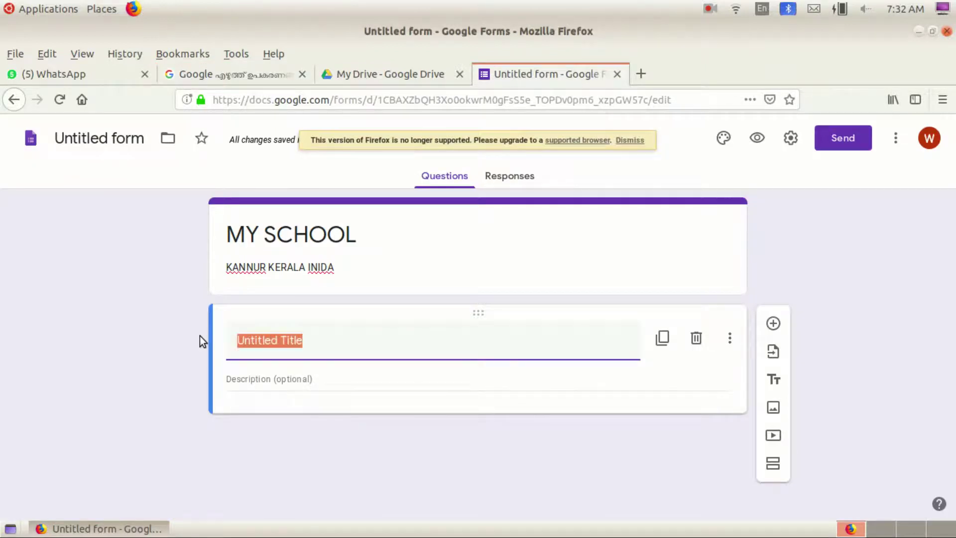
key(ctrl+v)
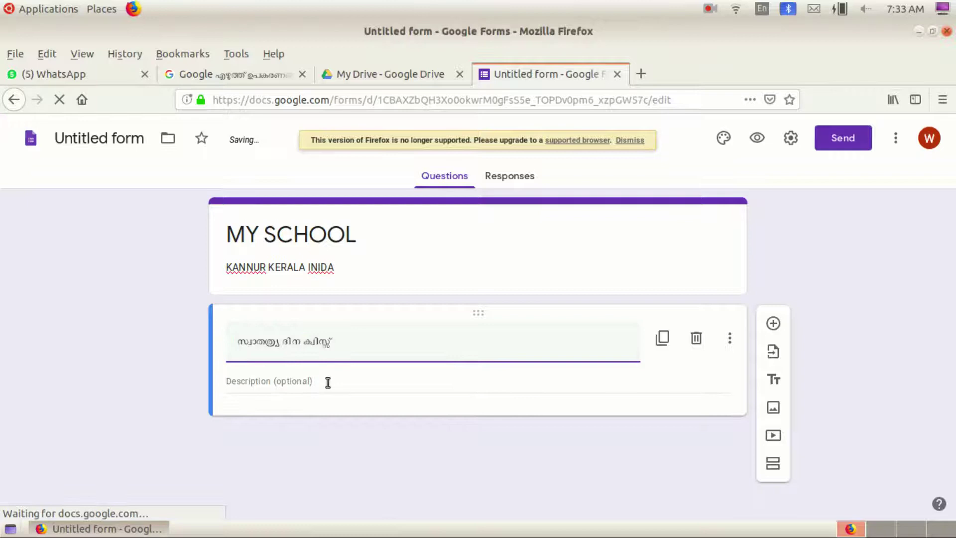
- Enter "UP HS" as the description of the quiz title block
click(332, 383)
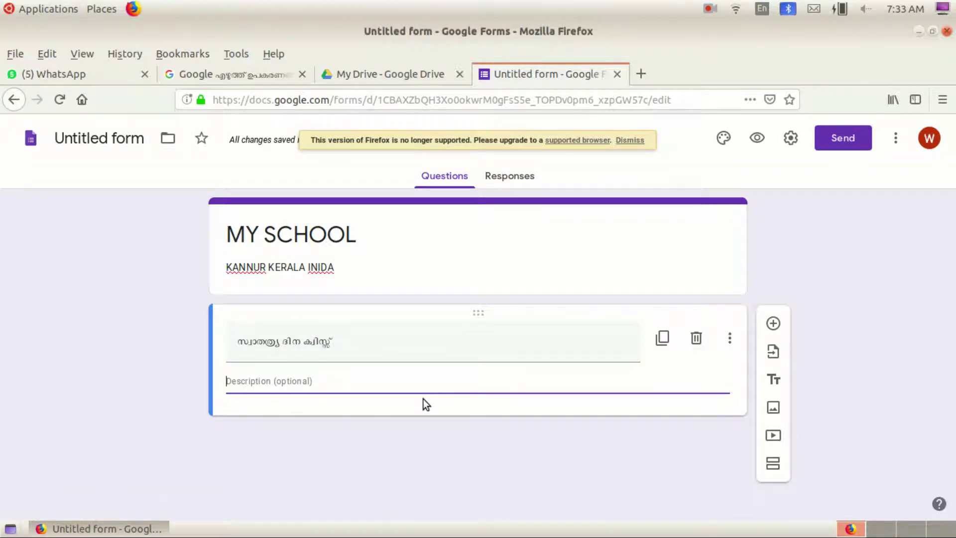
text(UP)
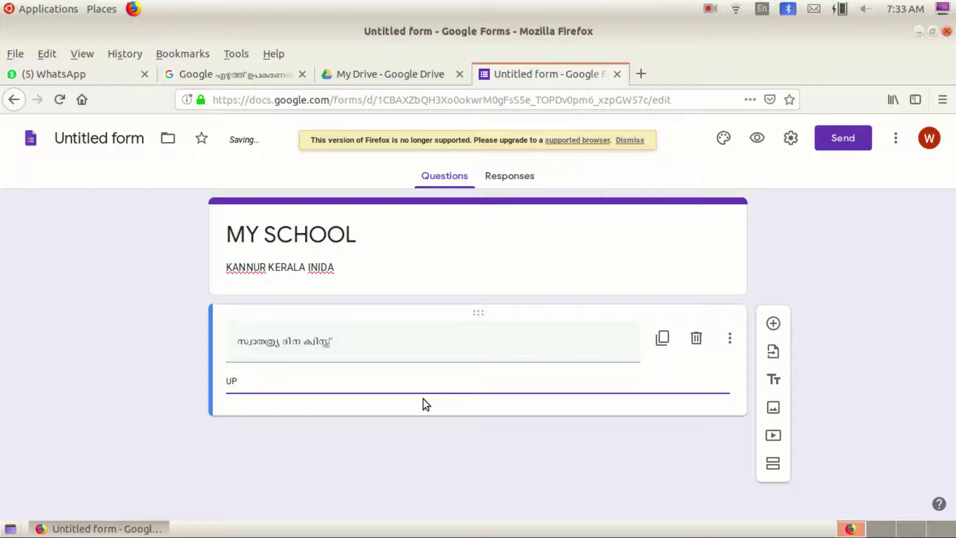
text( HS)
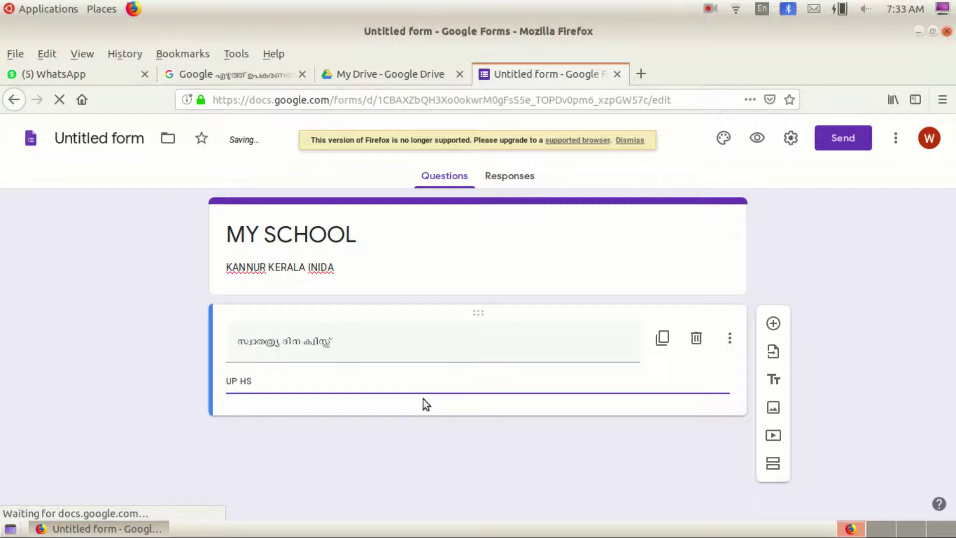
click(805, 270)
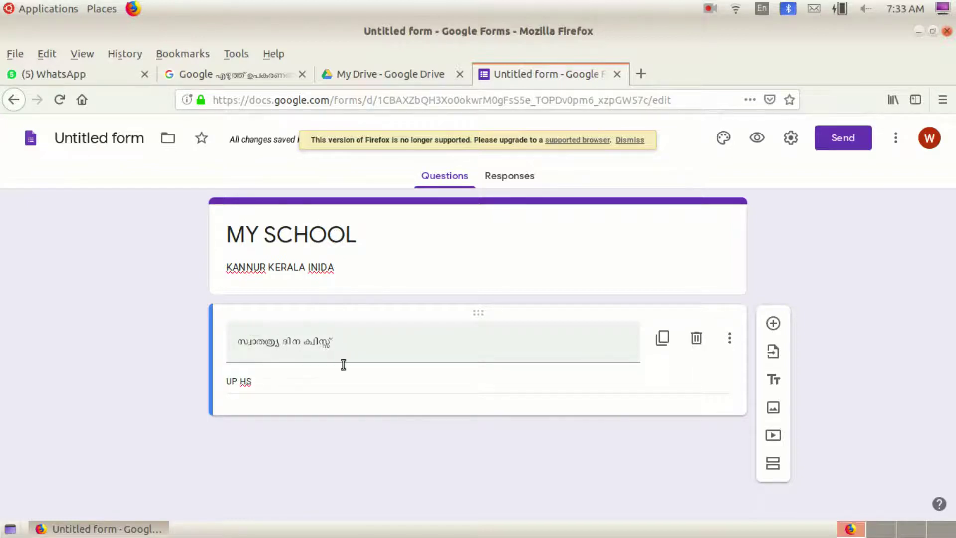
- Add a new question below the quiz title block and set its type to Short answer
click(773, 325)
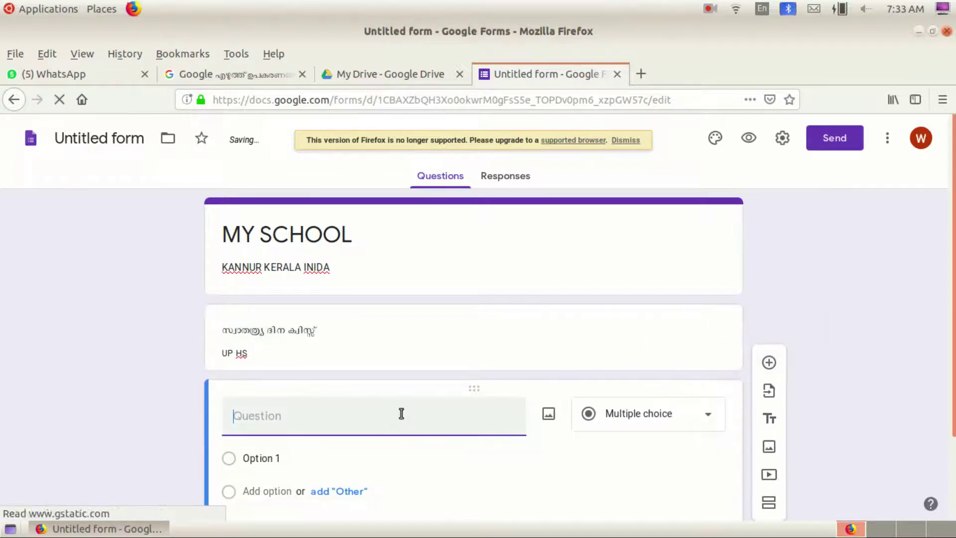
scroll(373, 417, down, 3)
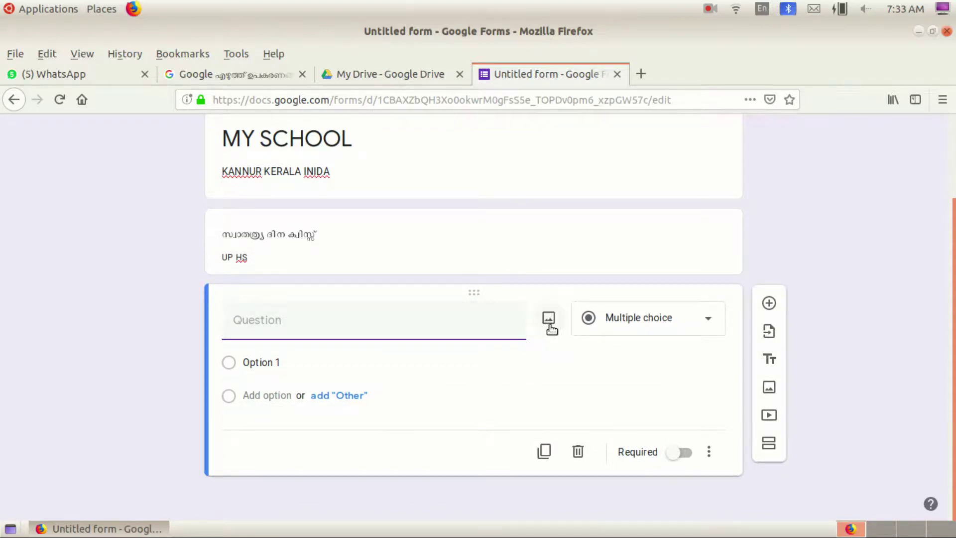
click(710, 322)
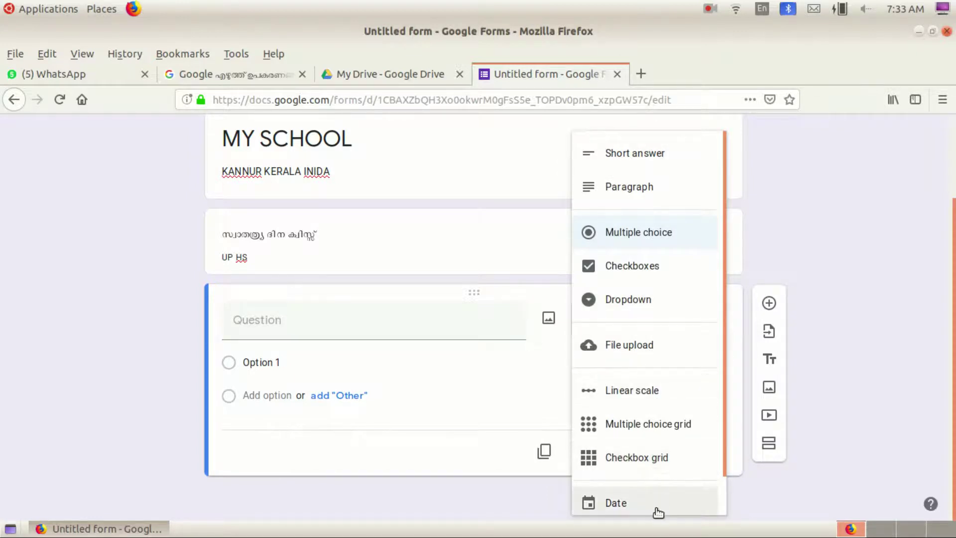
click(655, 155)
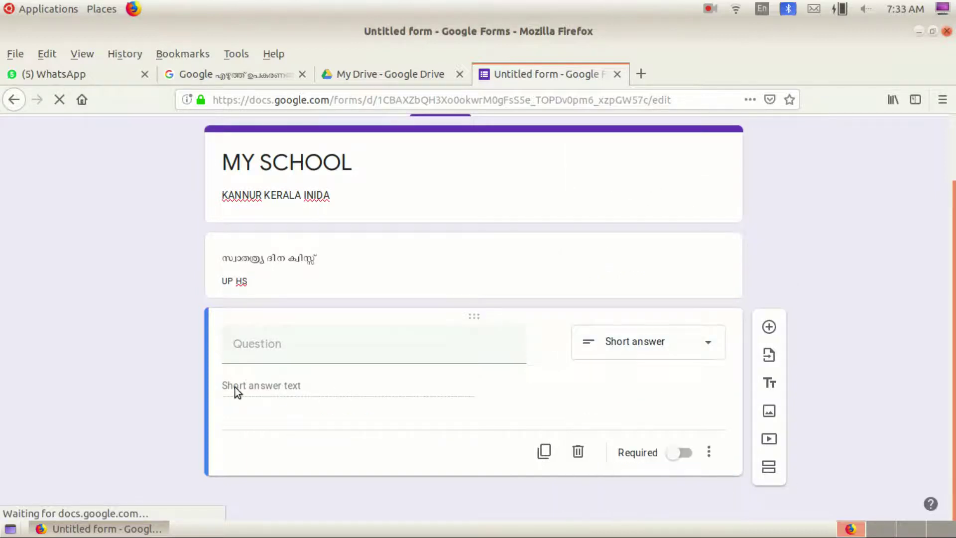
- Enter "NAE" as the title of the new short answer question
click(264, 345)
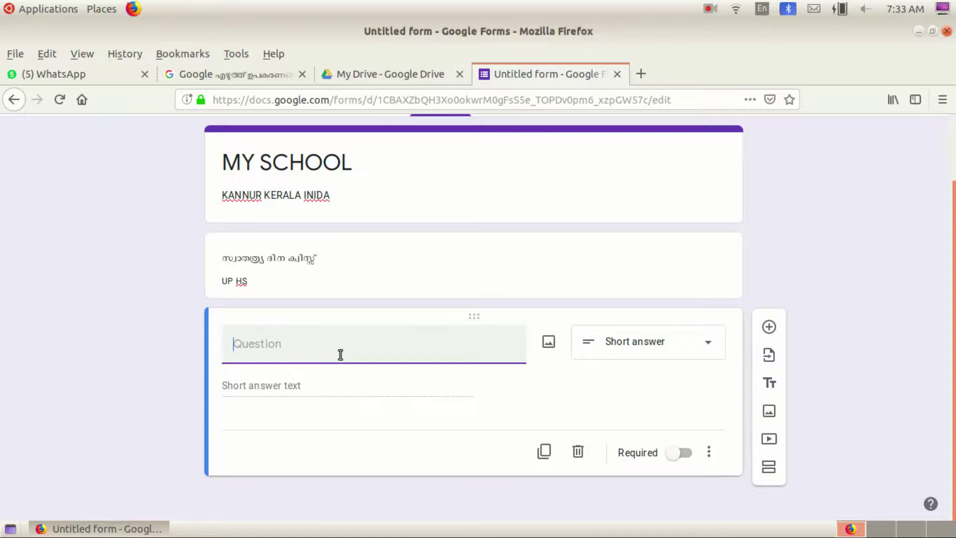
text(NAM)
key(BackSpace)
text(E)
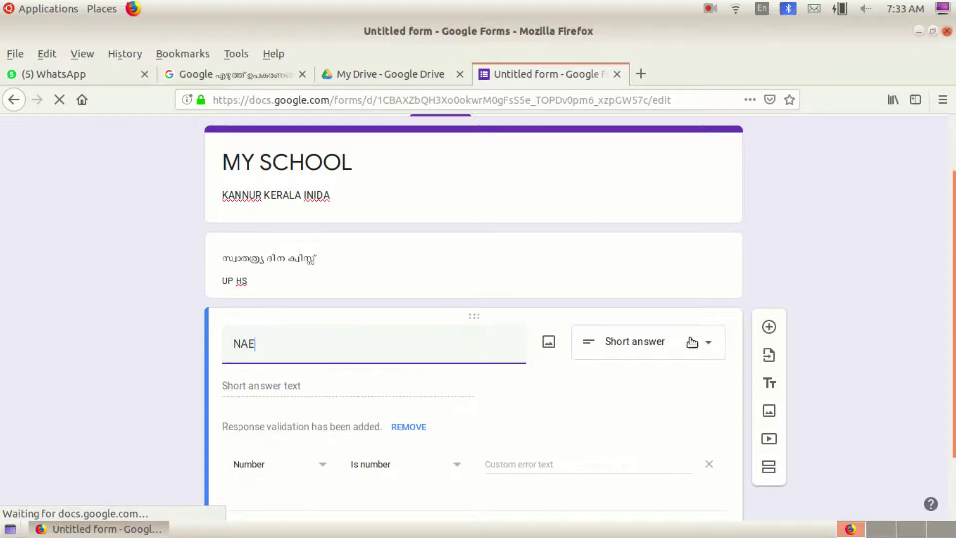
- Add two more questions titled "AGE" and "ADRESS", followed by another blank question
click(769, 327)
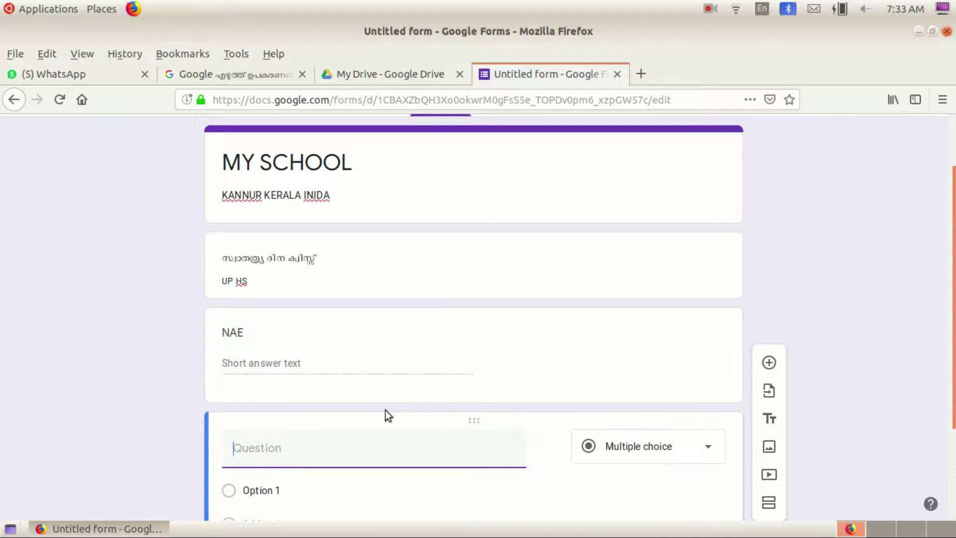
text(AGE)
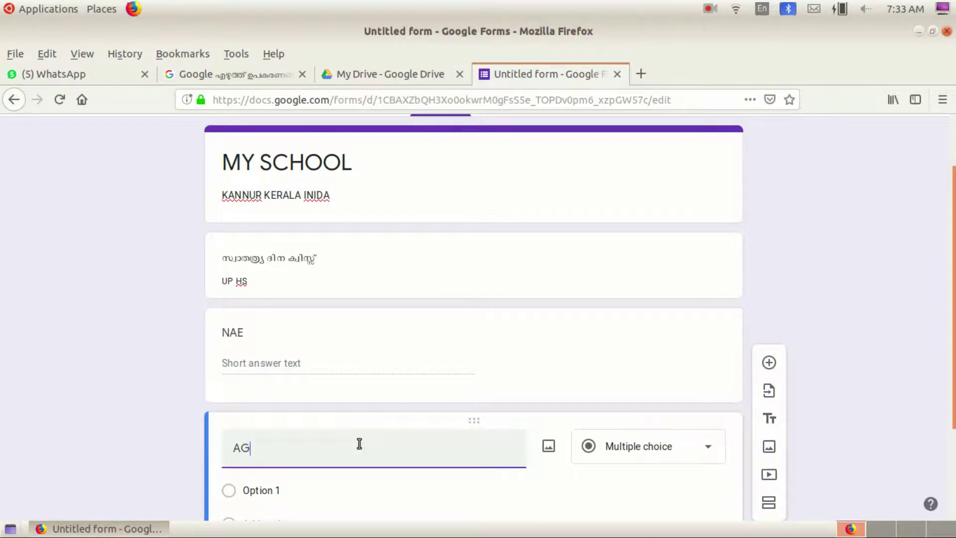
click(770, 363)
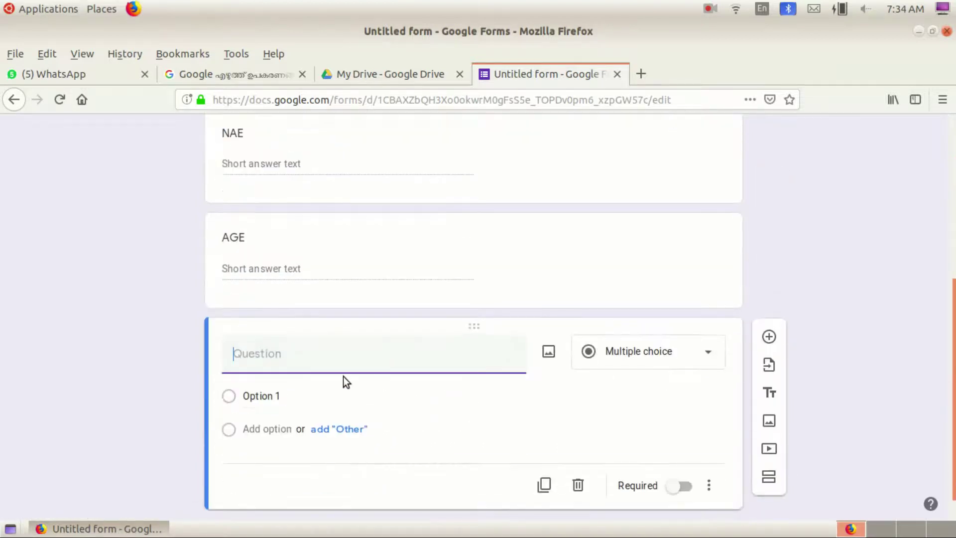
text(ADRESS)
click(769, 333)
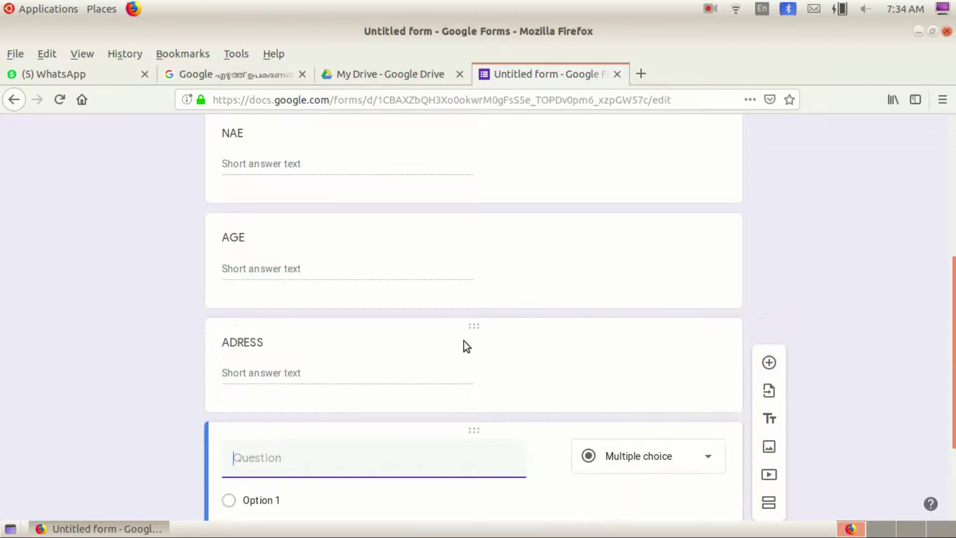
- Correct the "NAE" question title to "NAME" and make that question required
scroll(433, 307, up, 4)
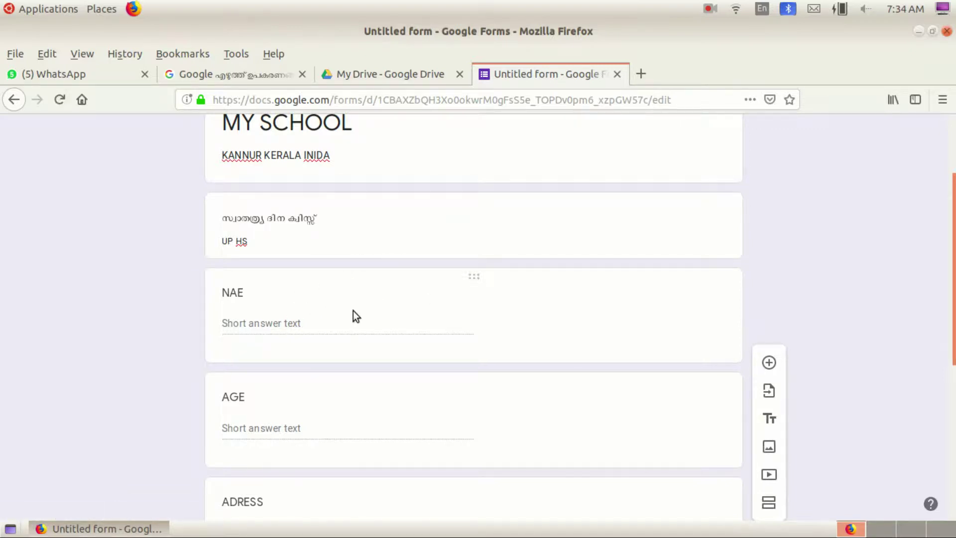
click(540, 306)
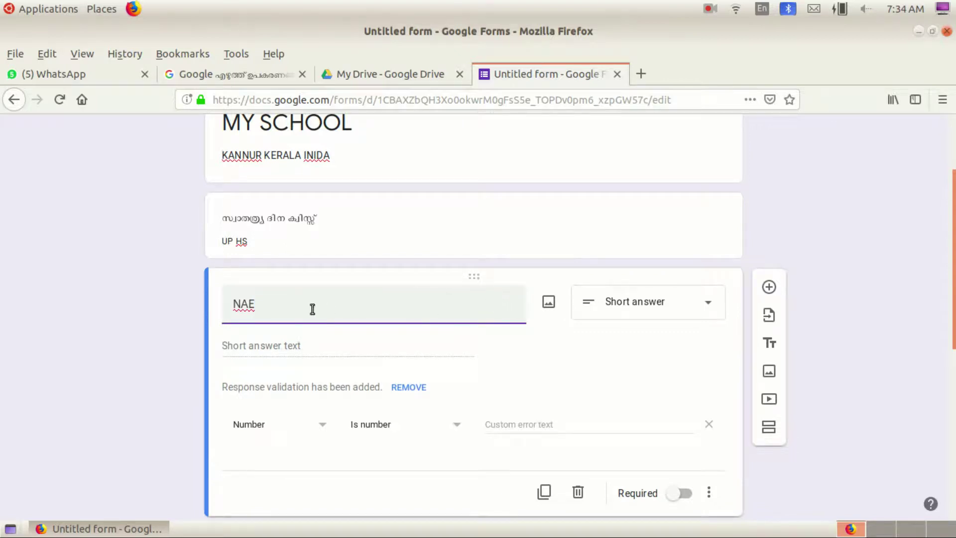
key(BackSpace)
text(ME)
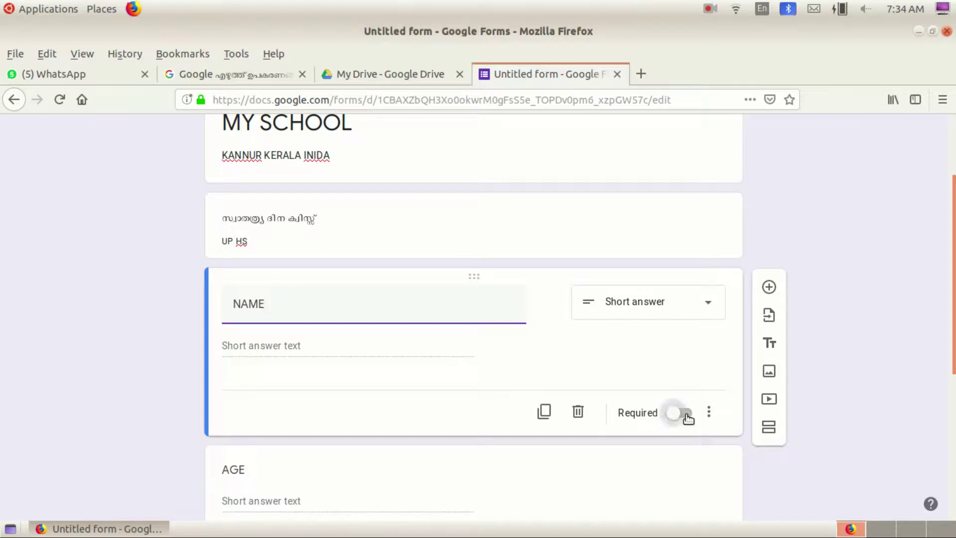
click(685, 414)
- Make the "AGE" and "ADRESS" questions required
scroll(627, 357, down, 3)
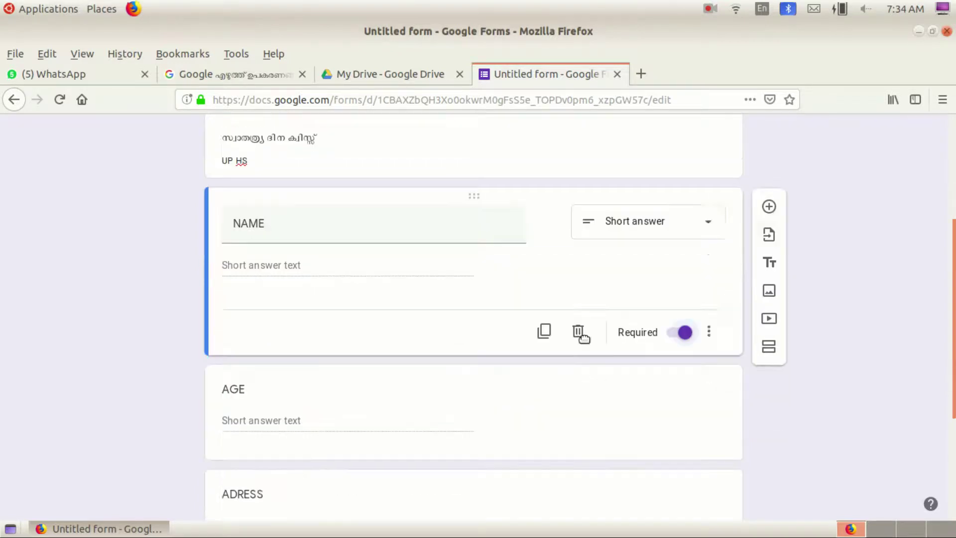
click(571, 339)
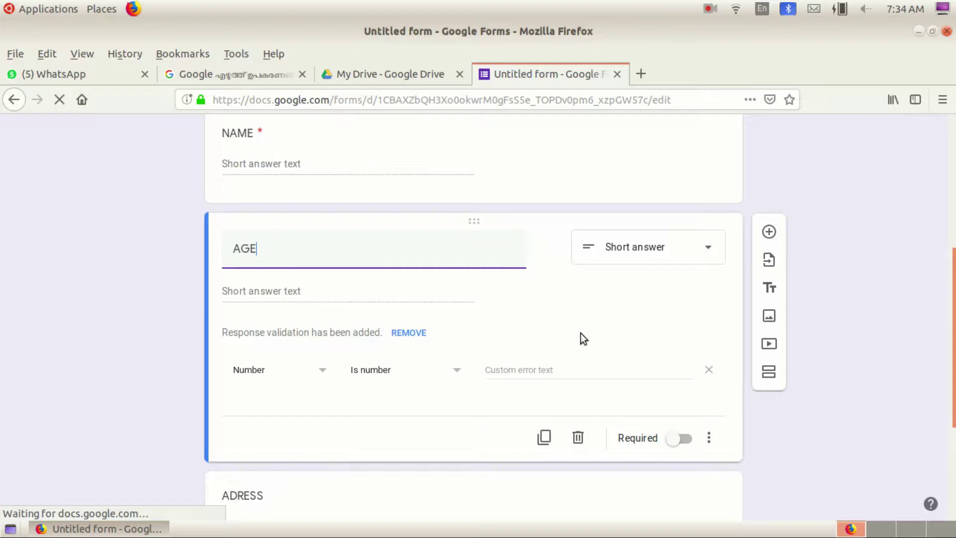
click(691, 438)
scroll(649, 336, down, 3)
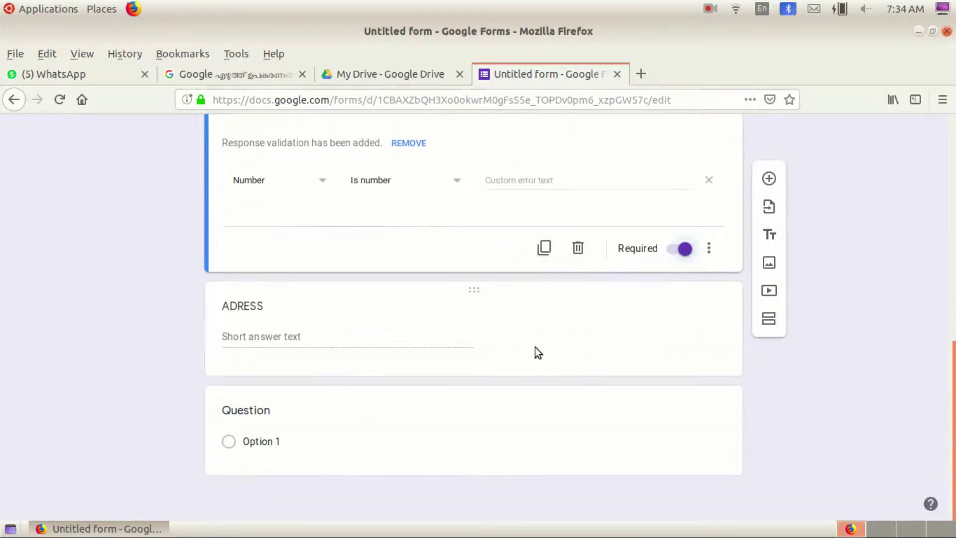
click(556, 332)
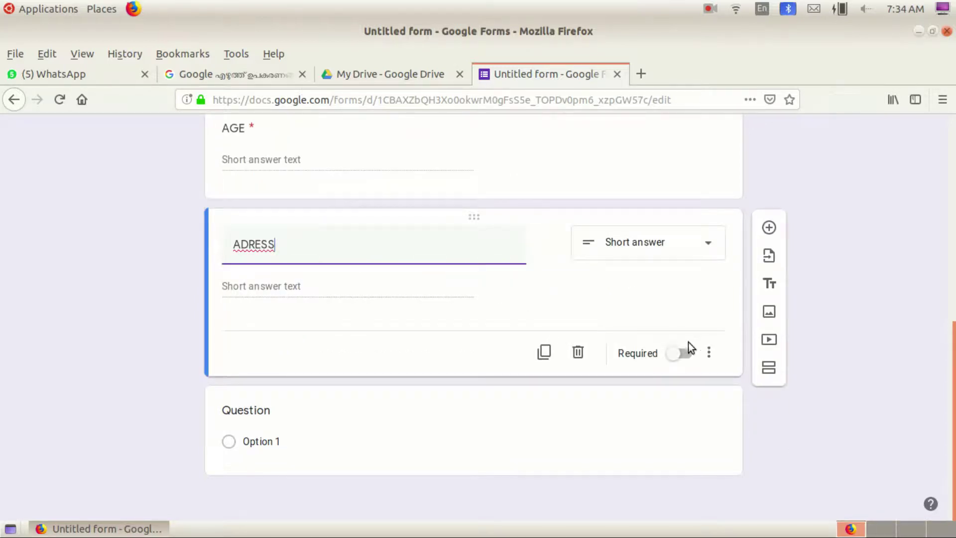
scroll(298, 389, up, 5)
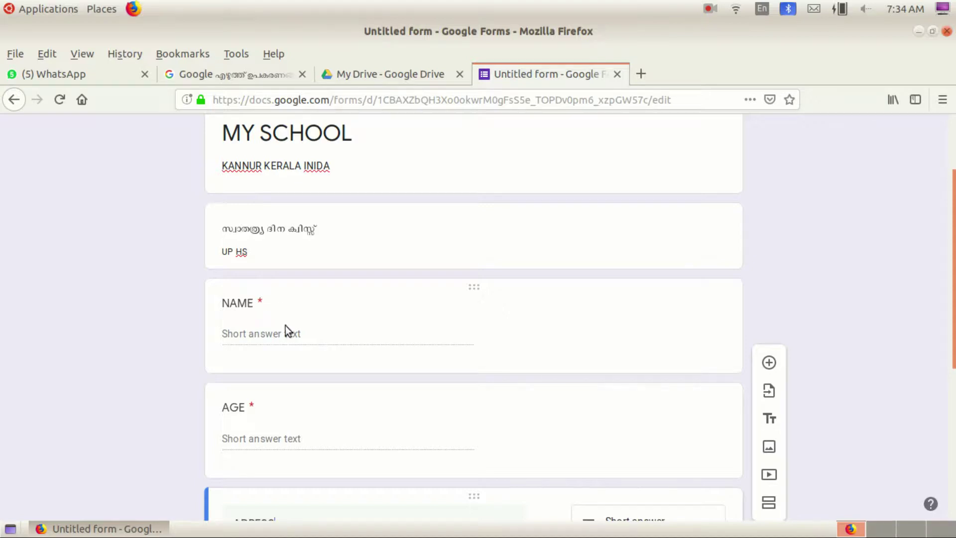
scroll(294, 398, down, 3)
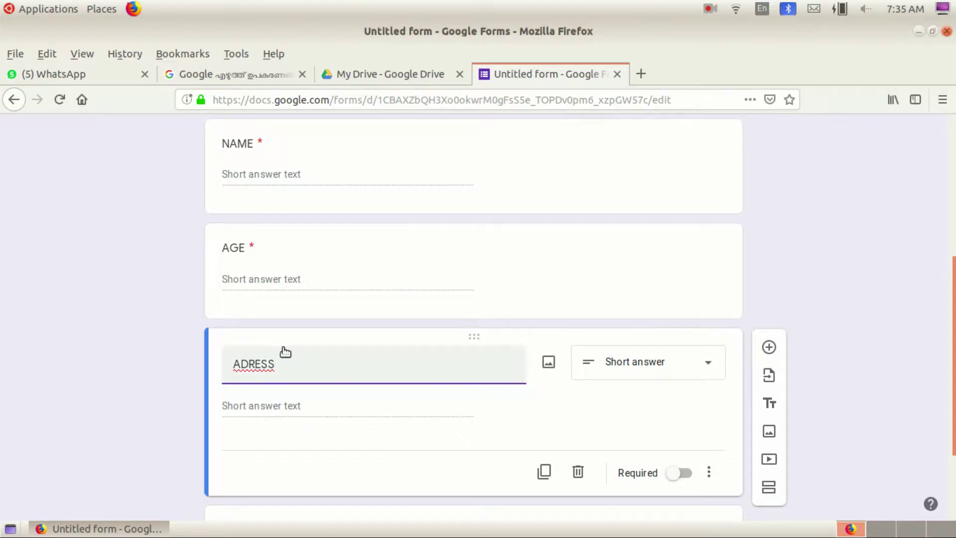
click(684, 474)
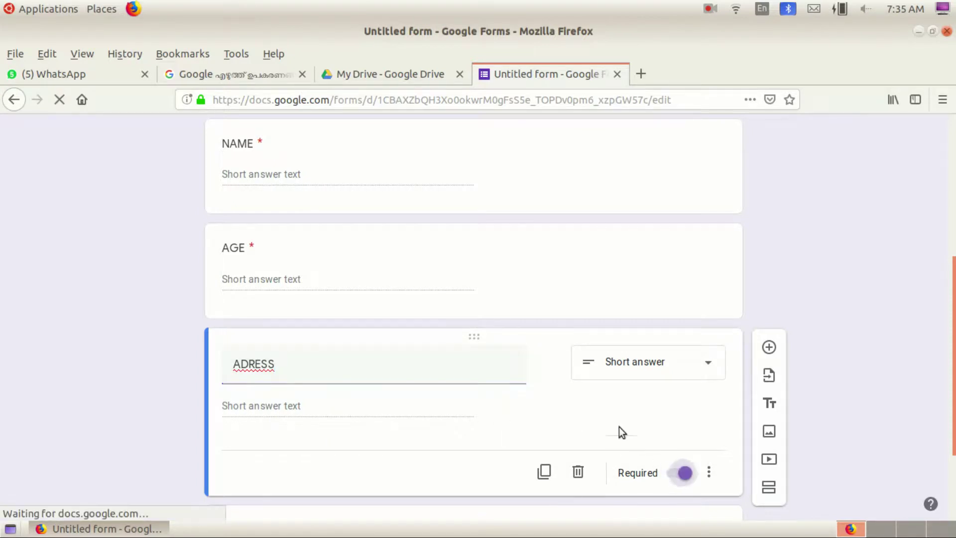
click(501, 315)
- Open the form's theme options, try the red and purple theme colours, and settle on dark blue
scroll(383, 372, down, 3)
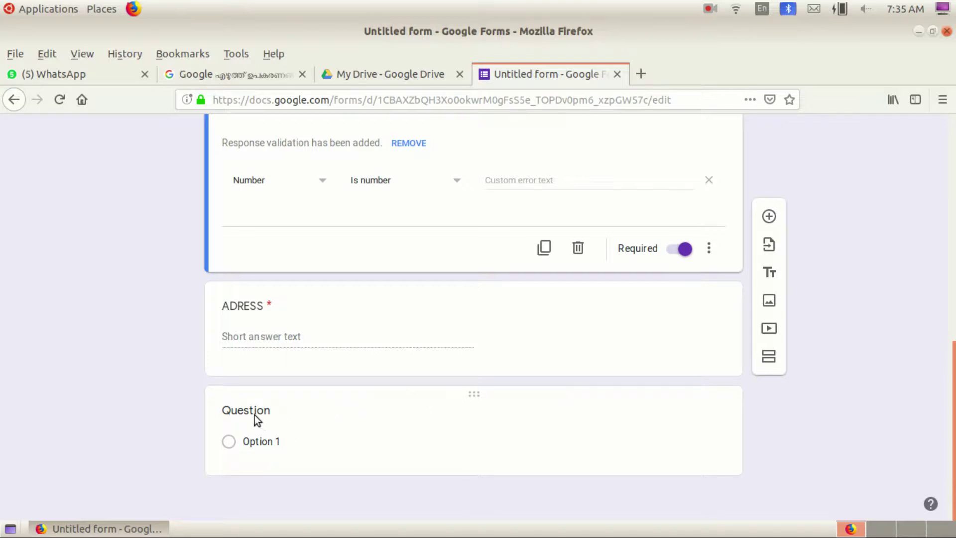
scroll(339, 415, up, 10)
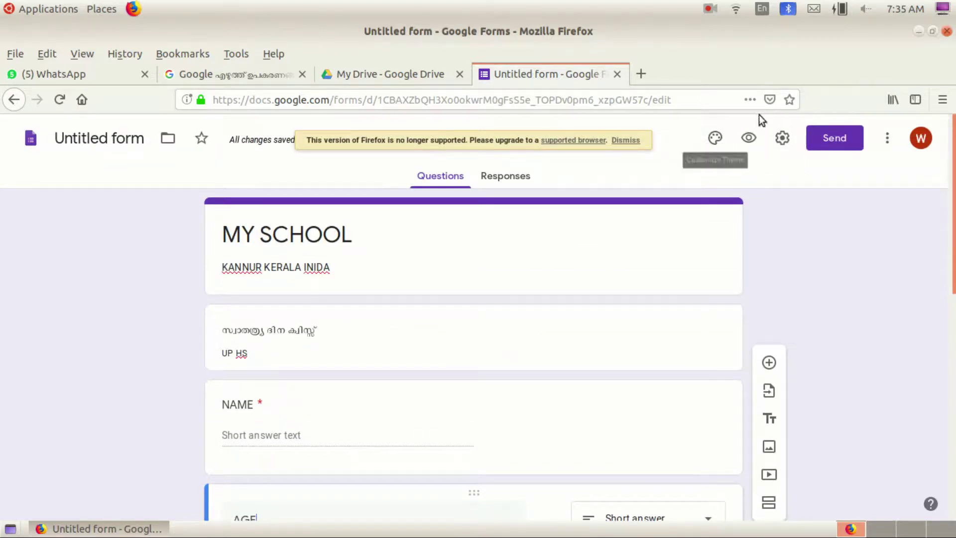
click(716, 139)
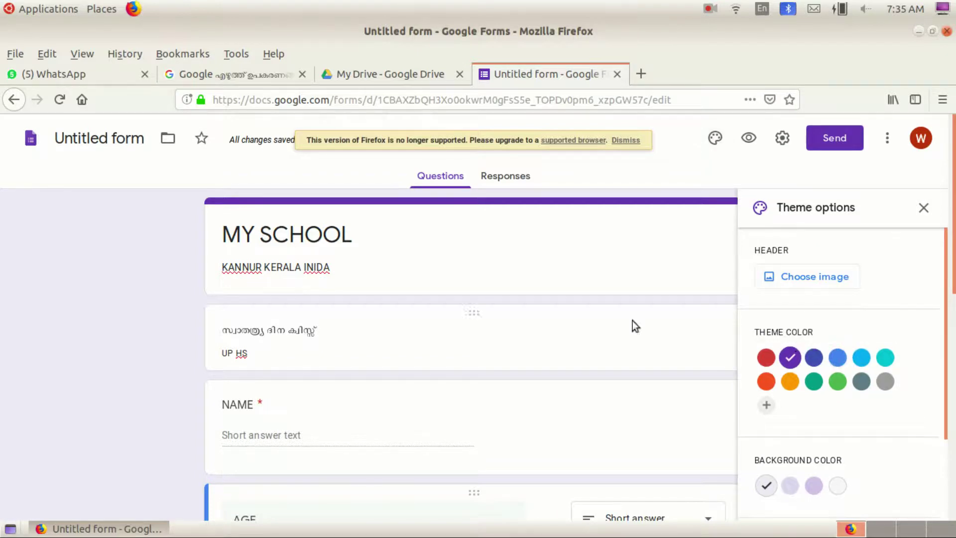
click(766, 358)
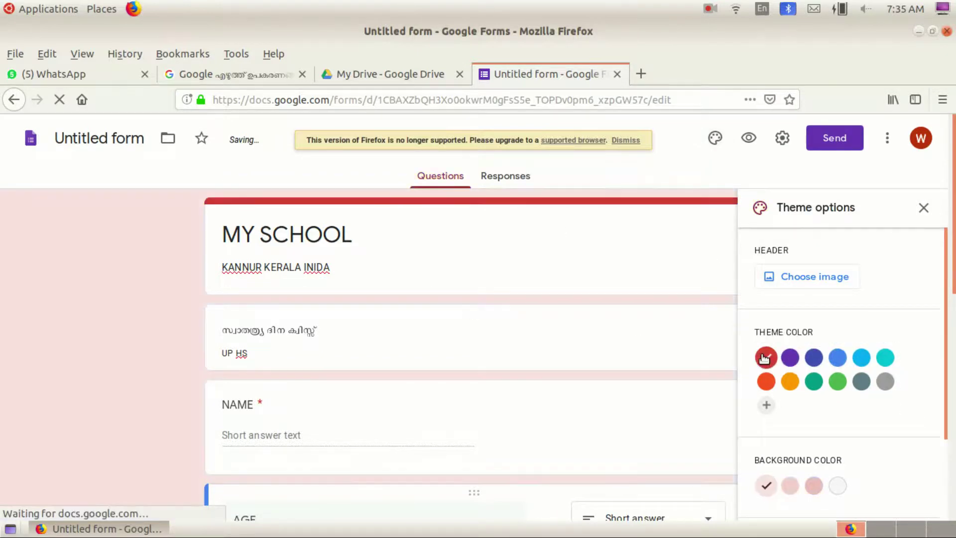
click(796, 360)
click(813, 357)
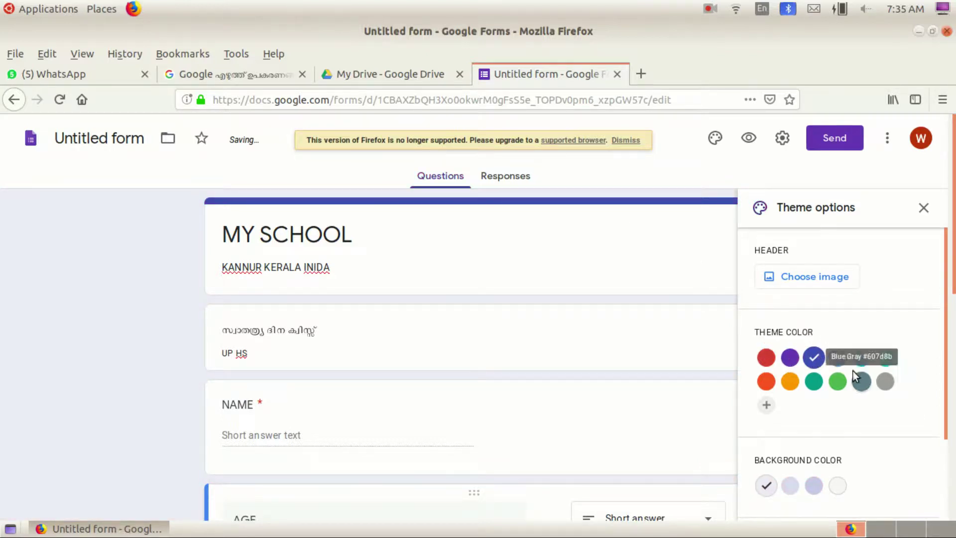
- Set the form's background colour to the Dark shade #c5cbe9
scroll(841, 358, down, 2)
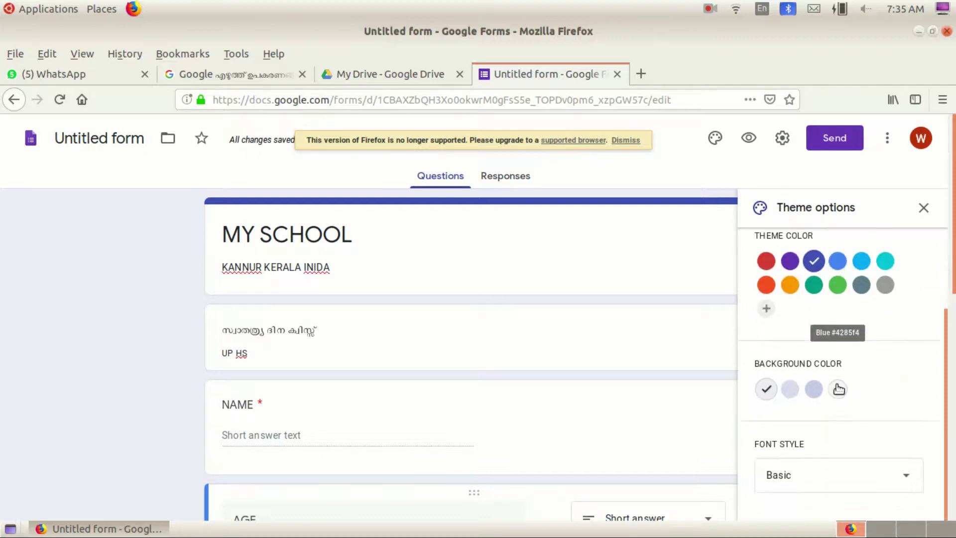
click(790, 391)
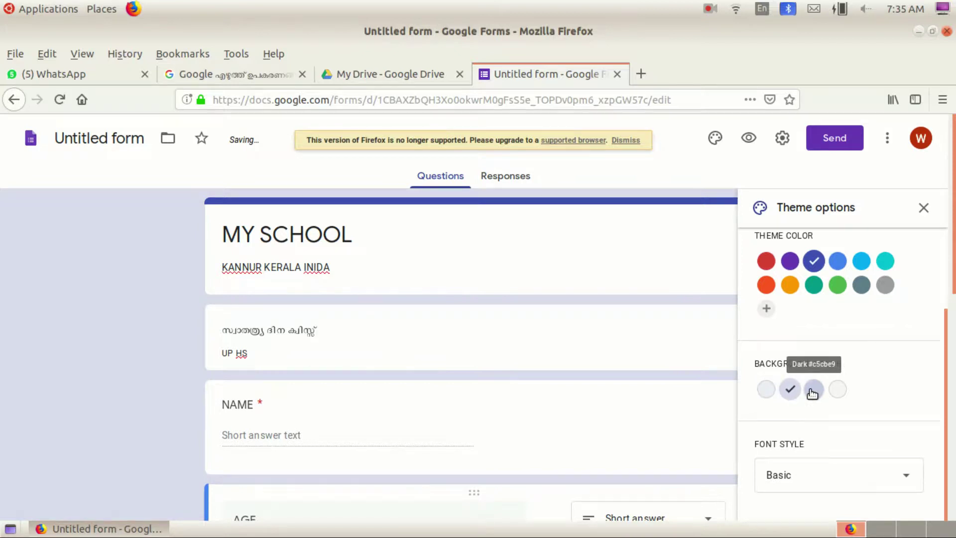
click(812, 391)
- Try the Decorative and Playful font styles on the form and return to Basic
scroll(808, 345, down, 3)
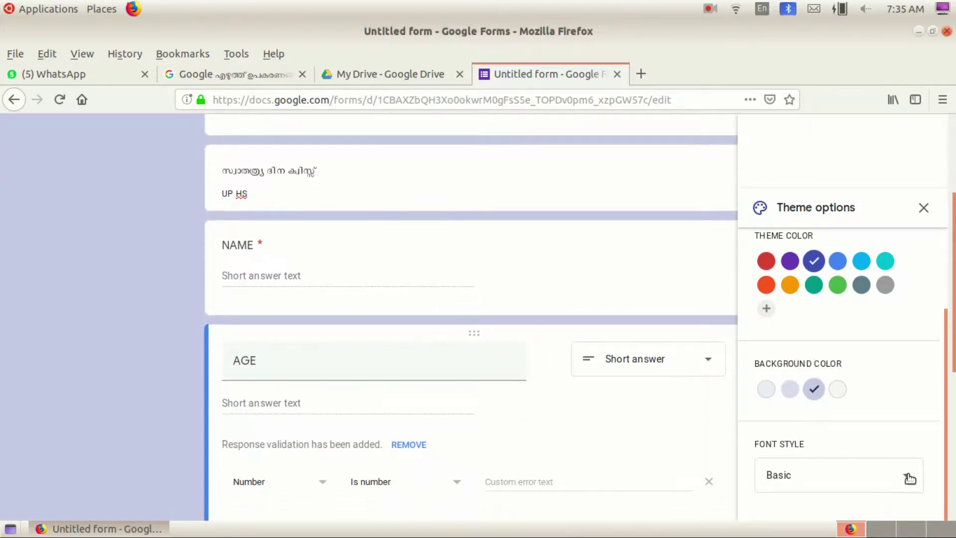
click(907, 477)
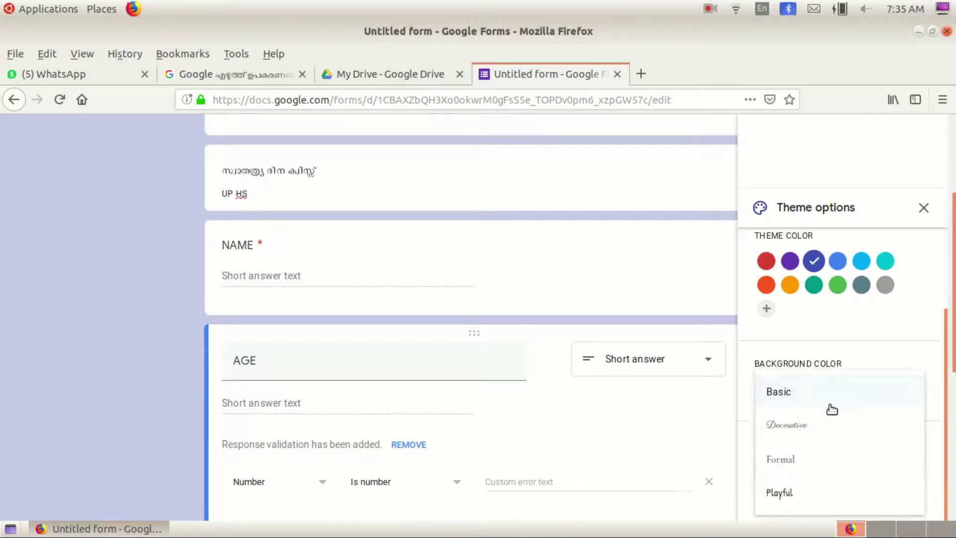
scroll(694, 332, up, 4)
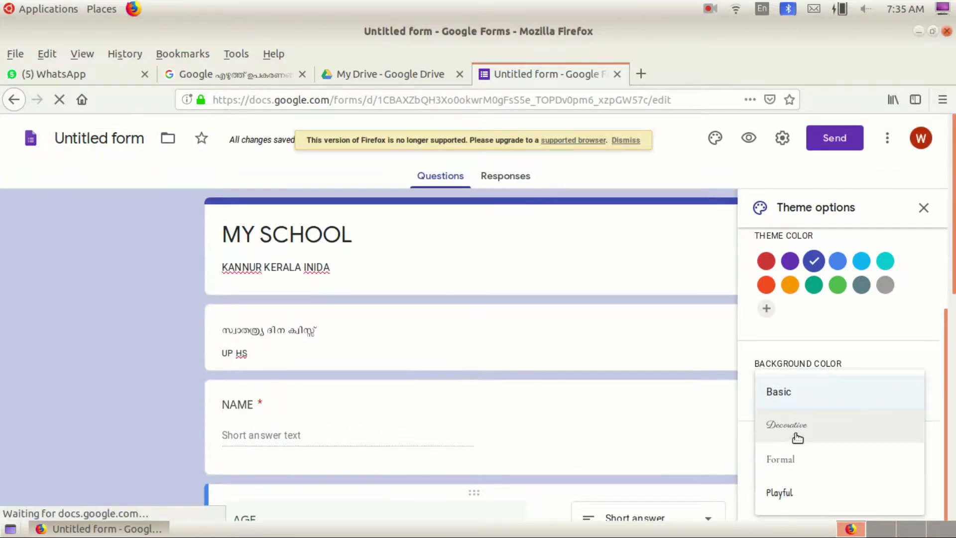
click(799, 431)
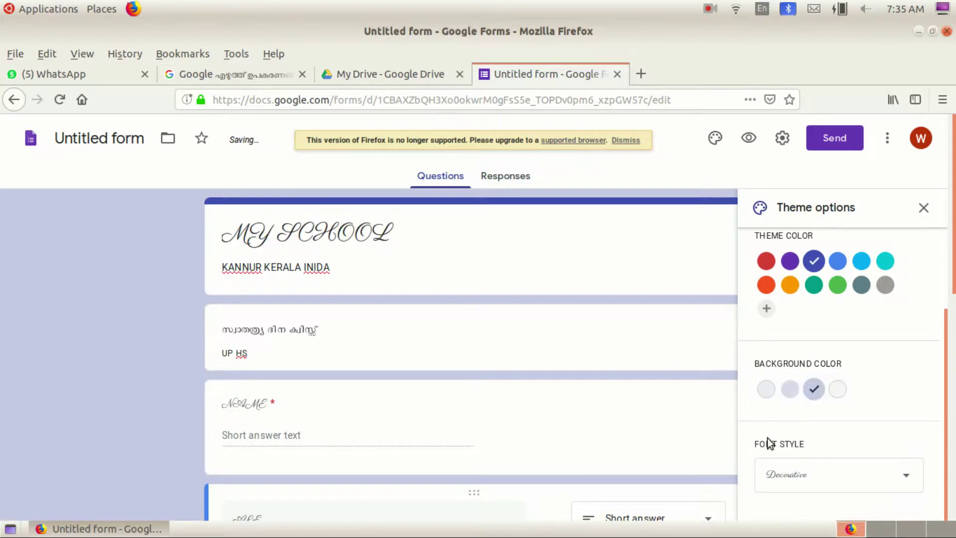
click(900, 480)
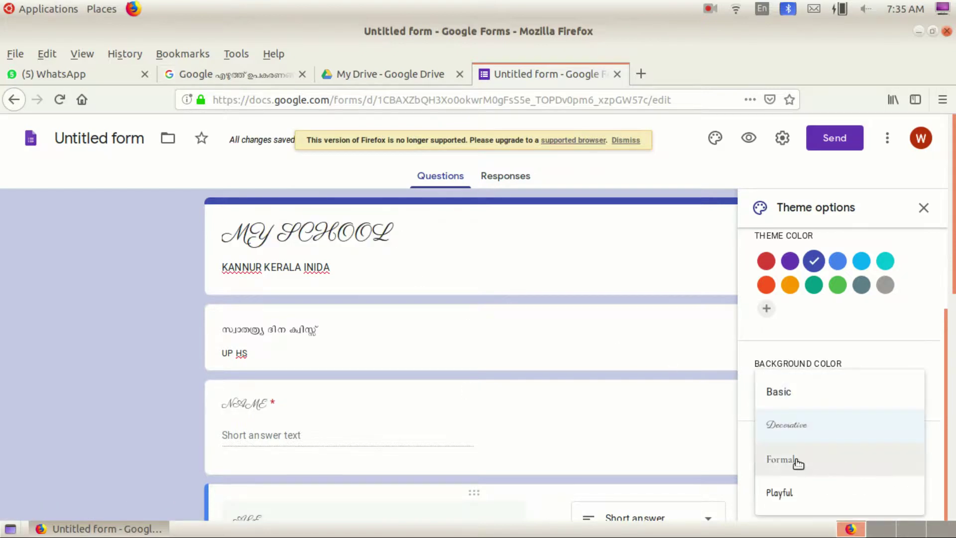
click(794, 494)
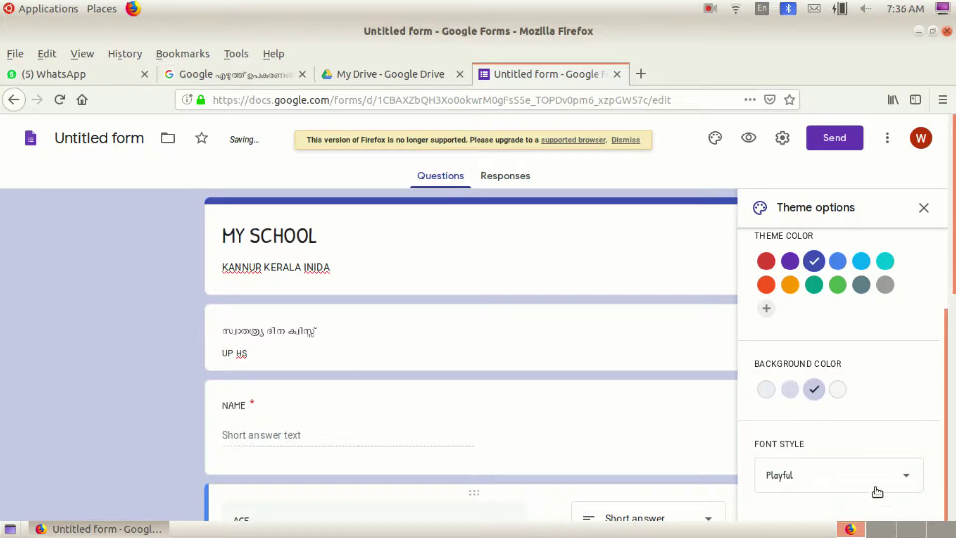
click(902, 479)
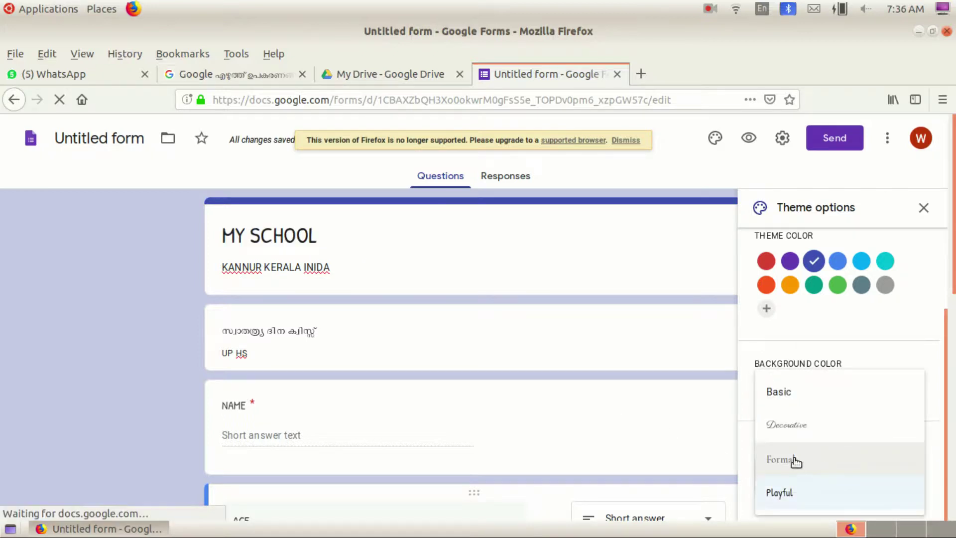
click(791, 394)
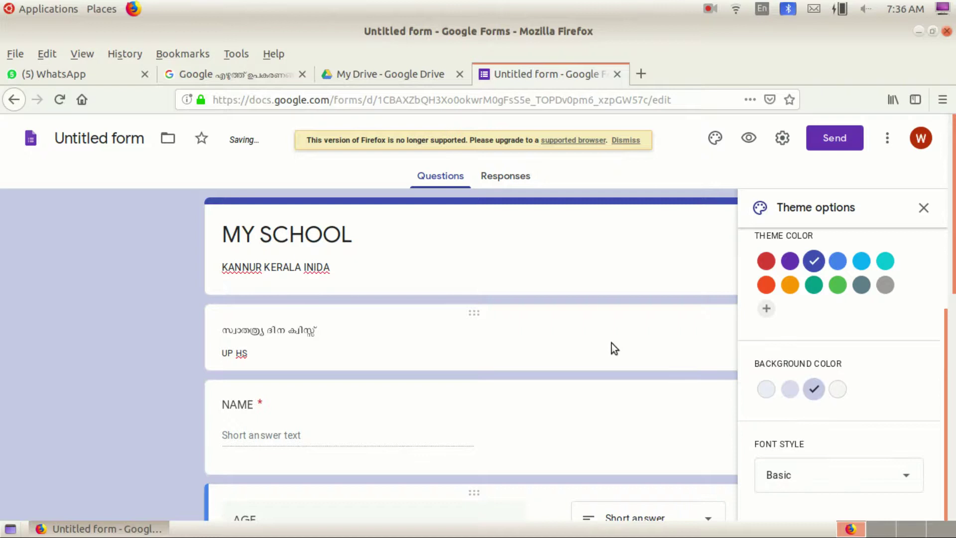
- Open the header image picker for the form's theme and browse the Work and School images
scroll(756, 323, up, 2)
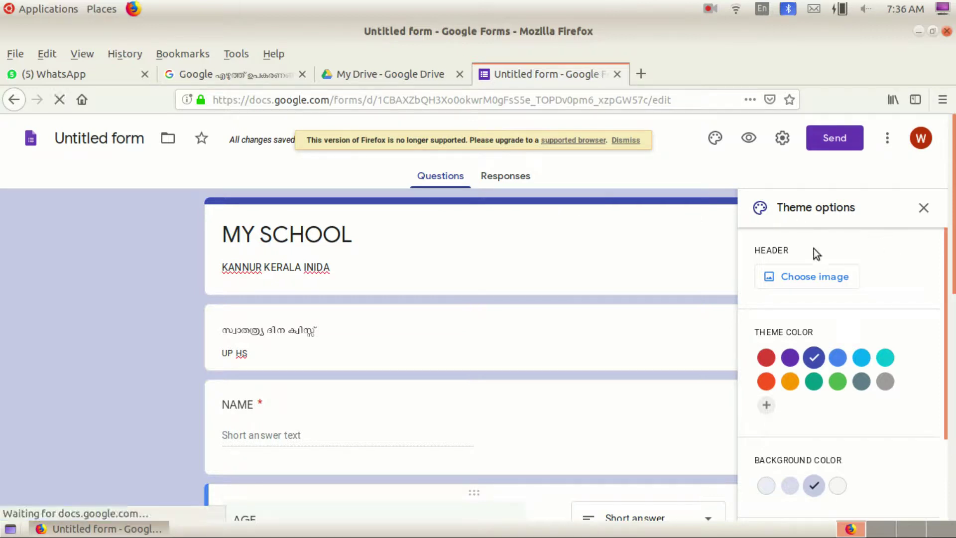
click(836, 281)
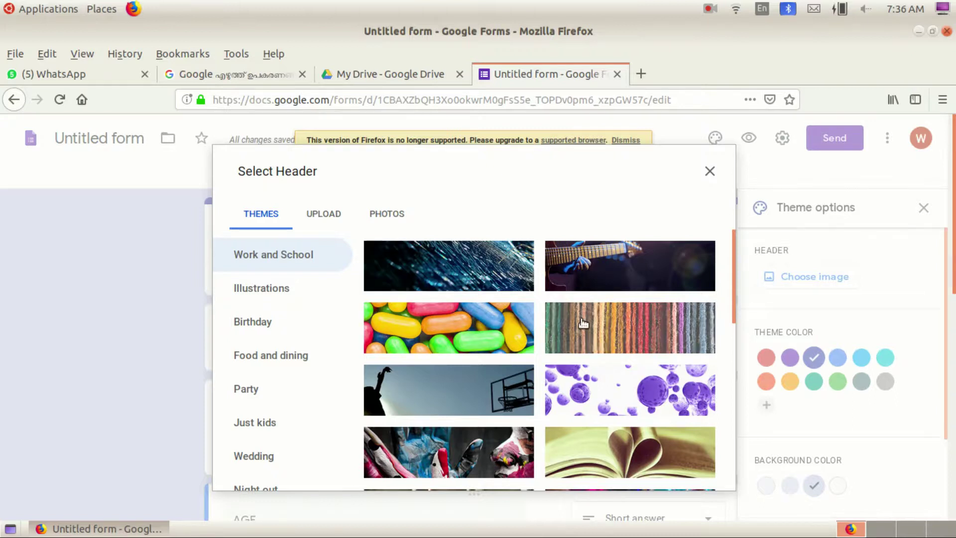
scroll(548, 349, down, 5)
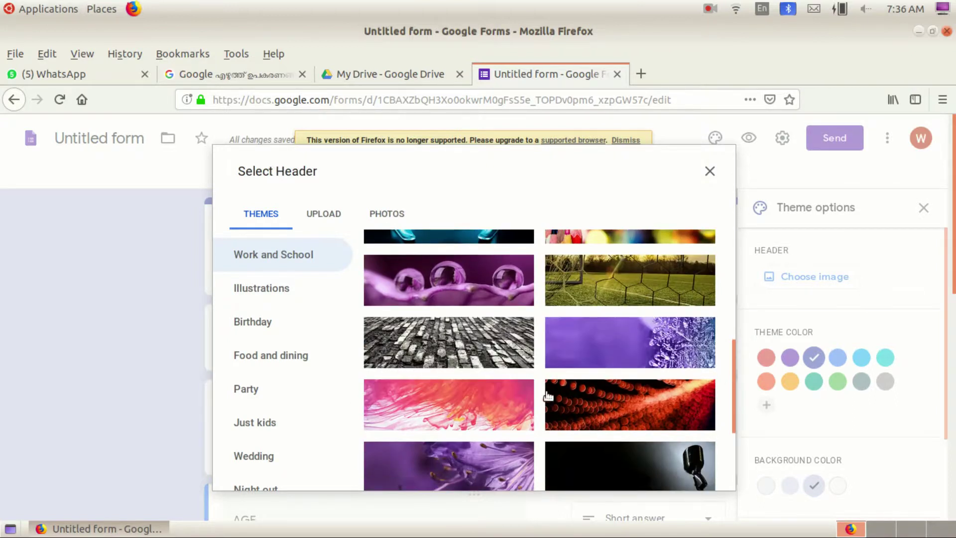
scroll(547, 391, down, 10)
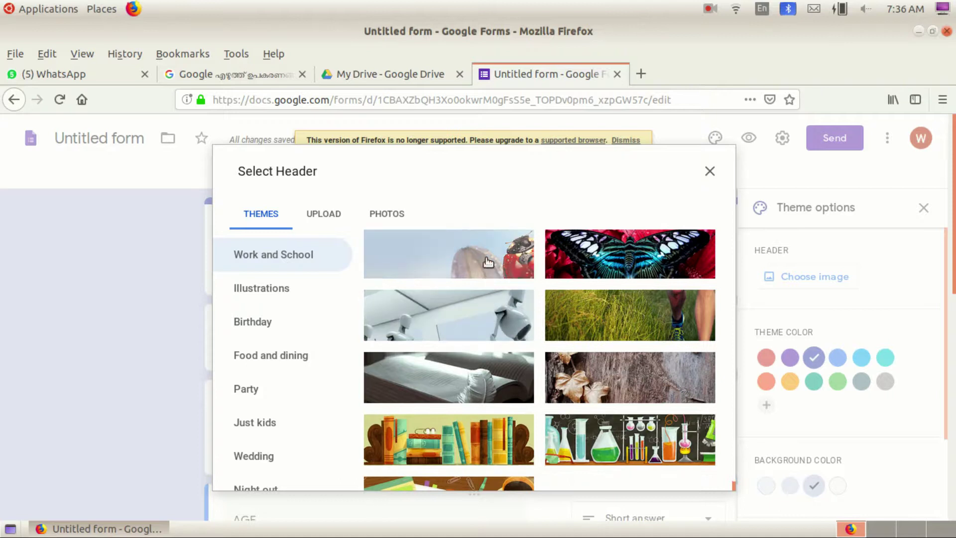
scroll(498, 298, up, 5)
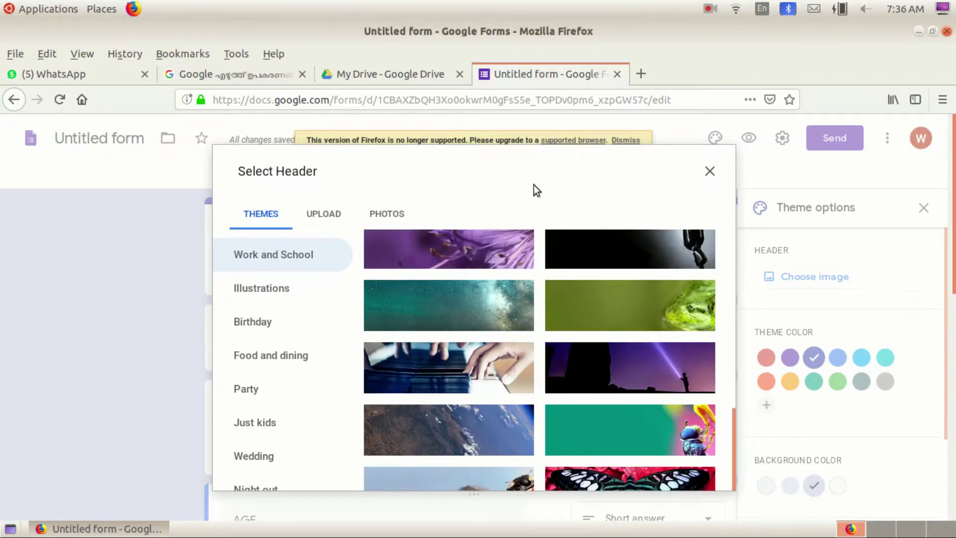
- Upload "kmhs phooto.png" from the Desktop's miscellaneous folder as the form's header image
click(323, 216)
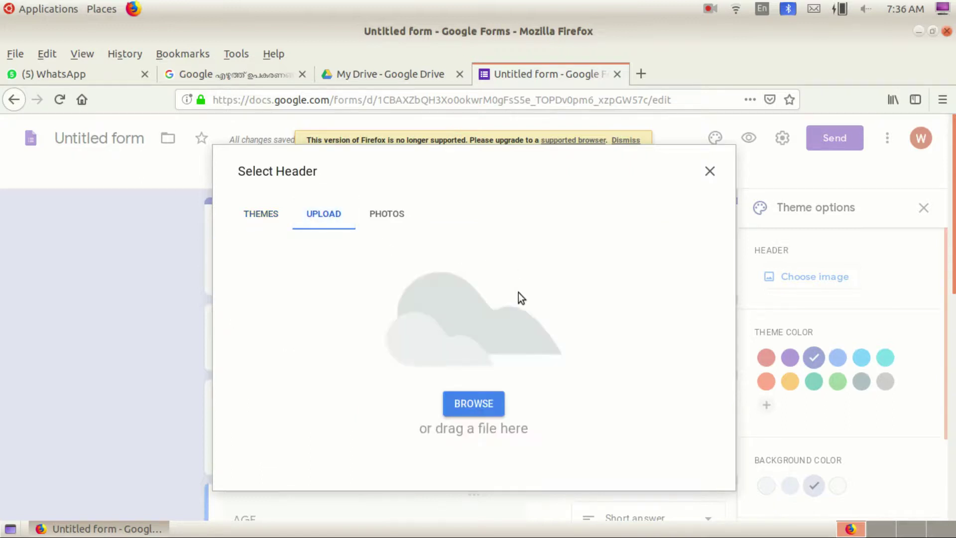
click(483, 410)
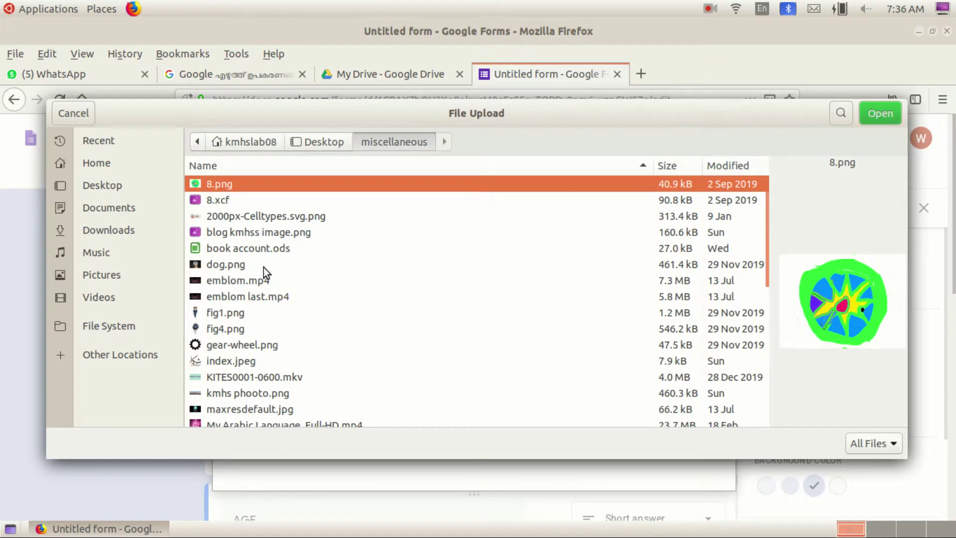
click(97, 188)
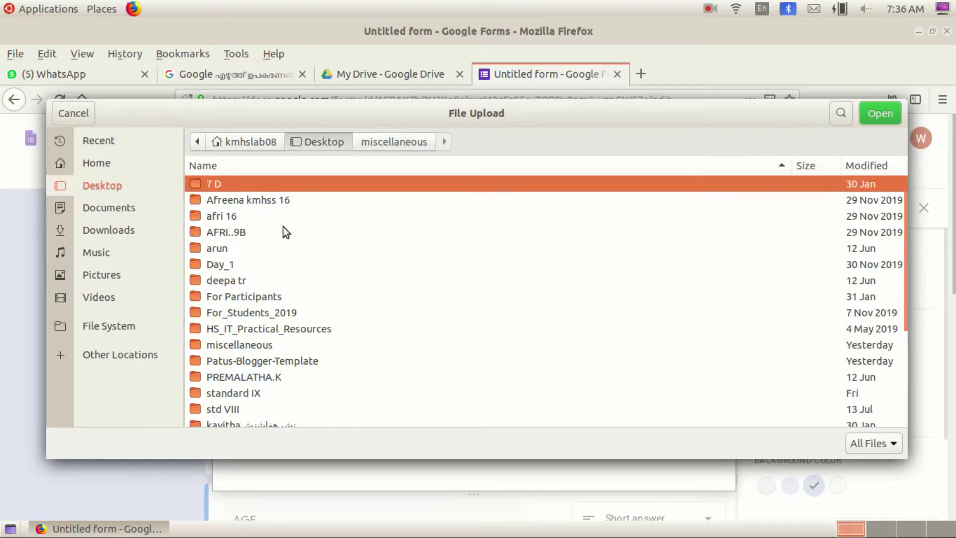
scroll(285, 252, down, 3)
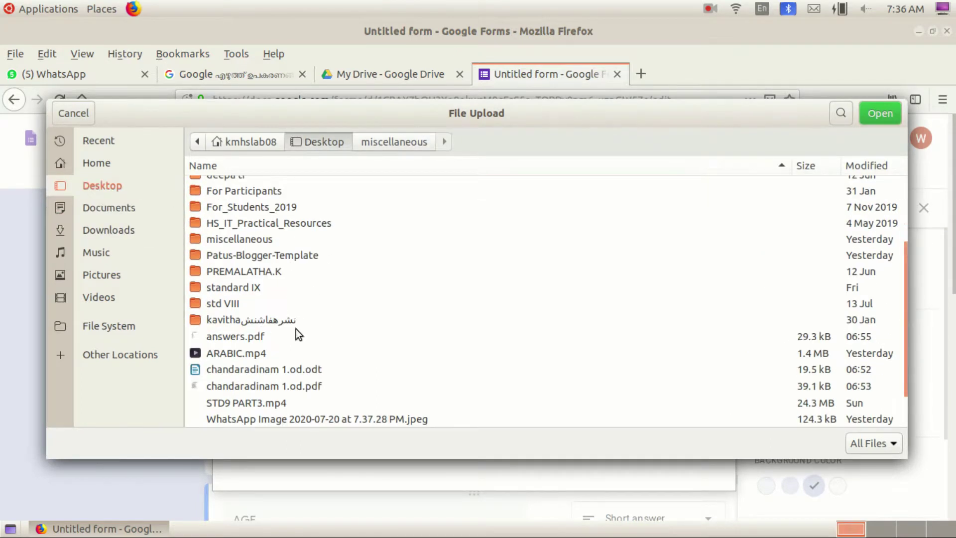
double_click(256, 243)
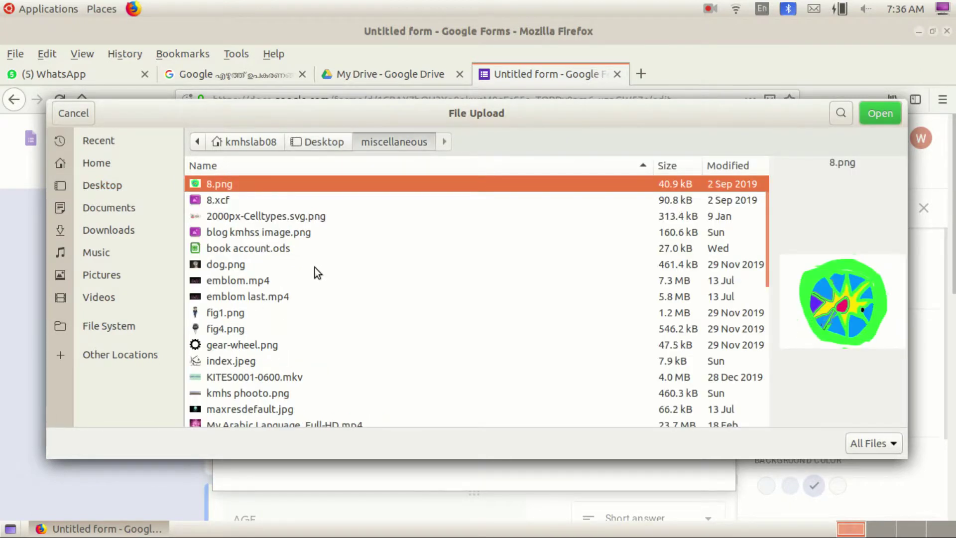
scroll(299, 270, down, 3)
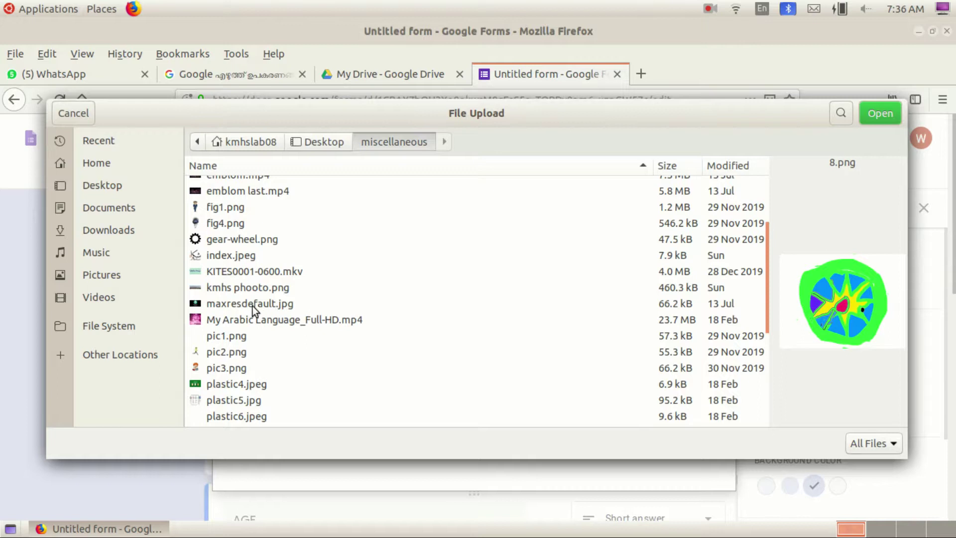
double_click(255, 291)
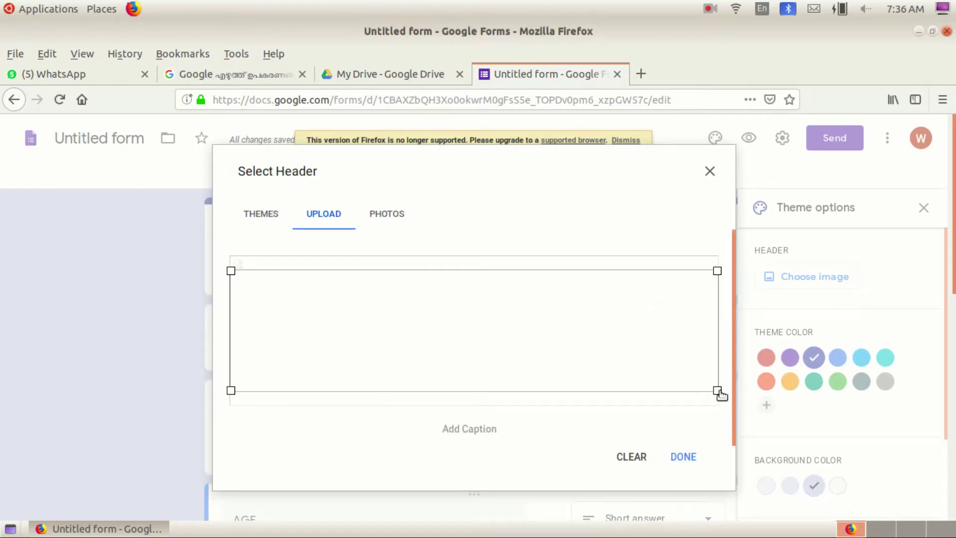
- Shrink the header crop frame, shift it toward the middle of the uploaded photo, and apply it to the form
drag(718, 392, 595, 358)
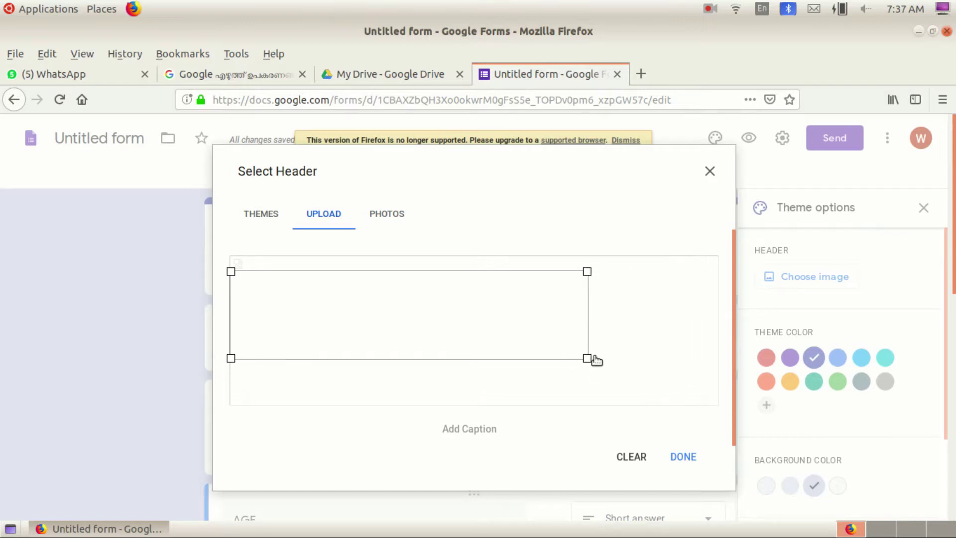
drag(374, 307, 456, 322)
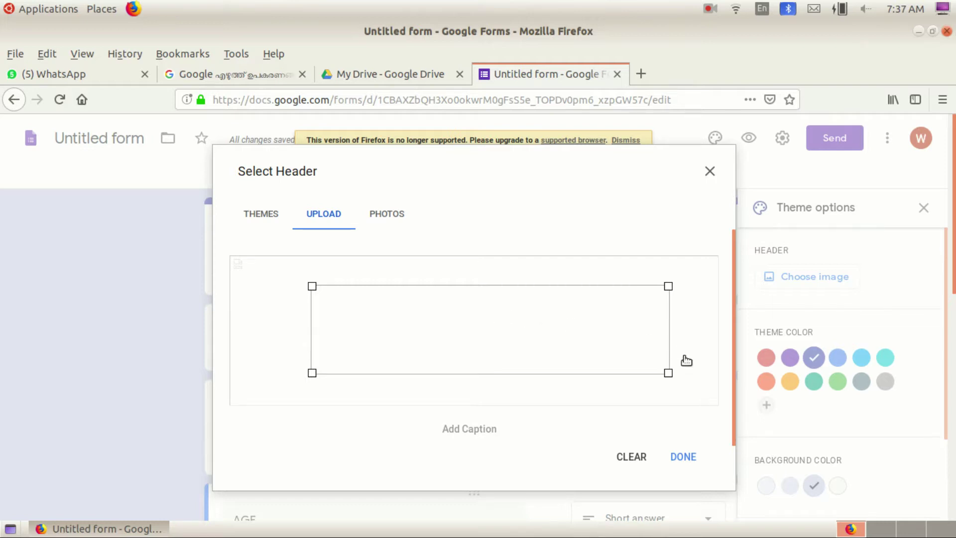
click(684, 457)
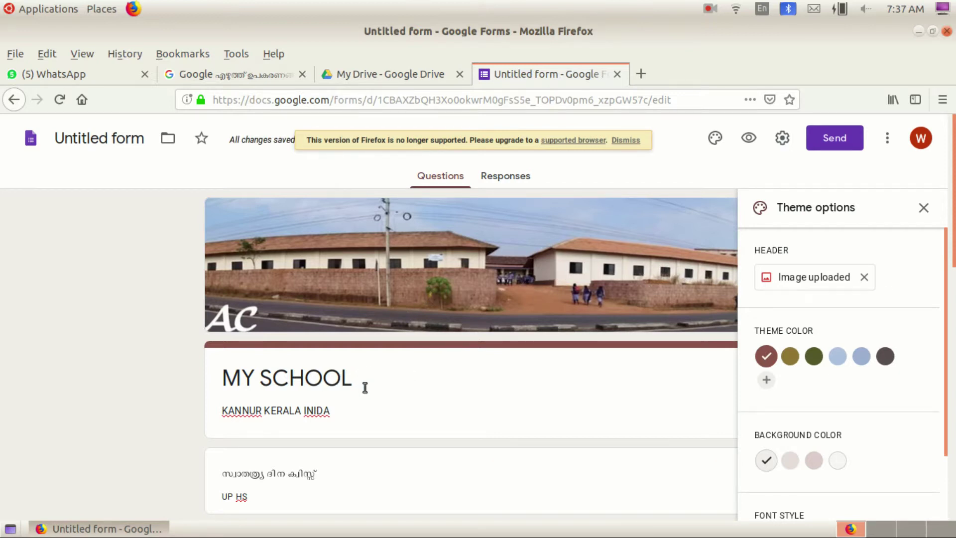
- Review the form in the editor, from the header image and Malayalam quiz heading through the NAME, AGE and ADRESS questions
scroll(365, 388, down, 3)
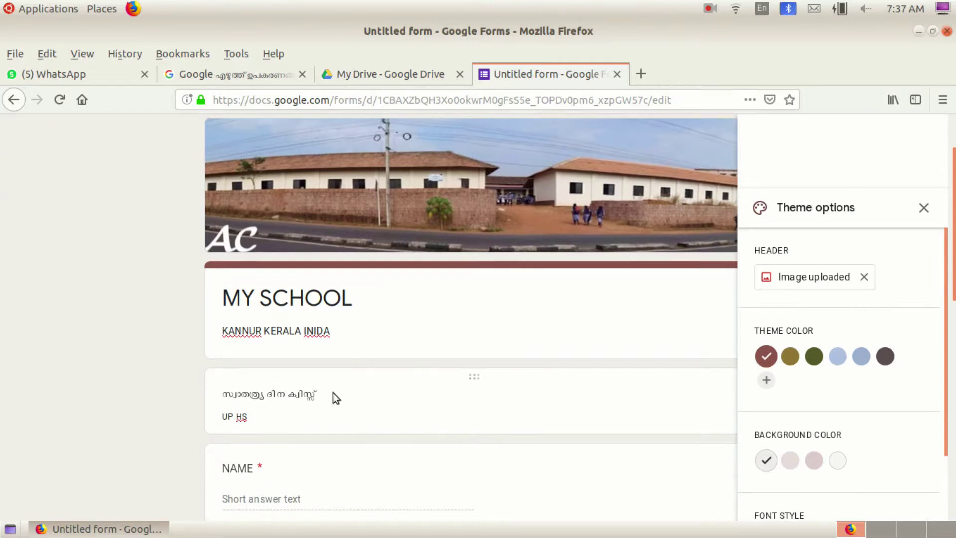
click(319, 393)
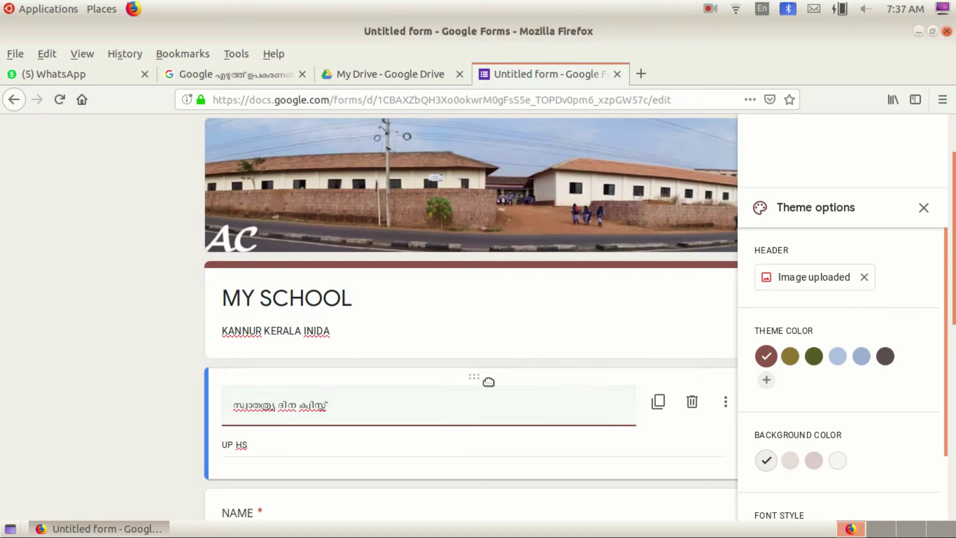
click(177, 377)
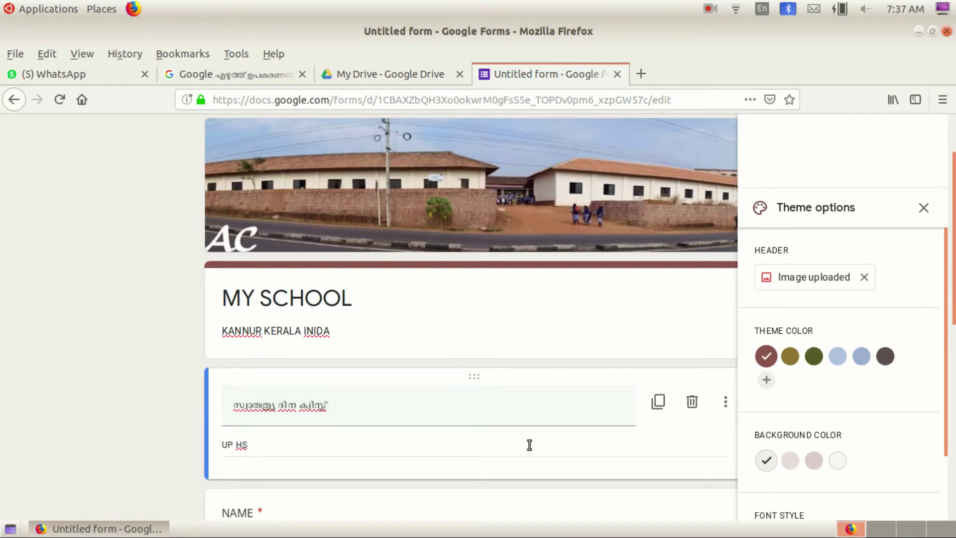
scroll(529, 444, down, 3)
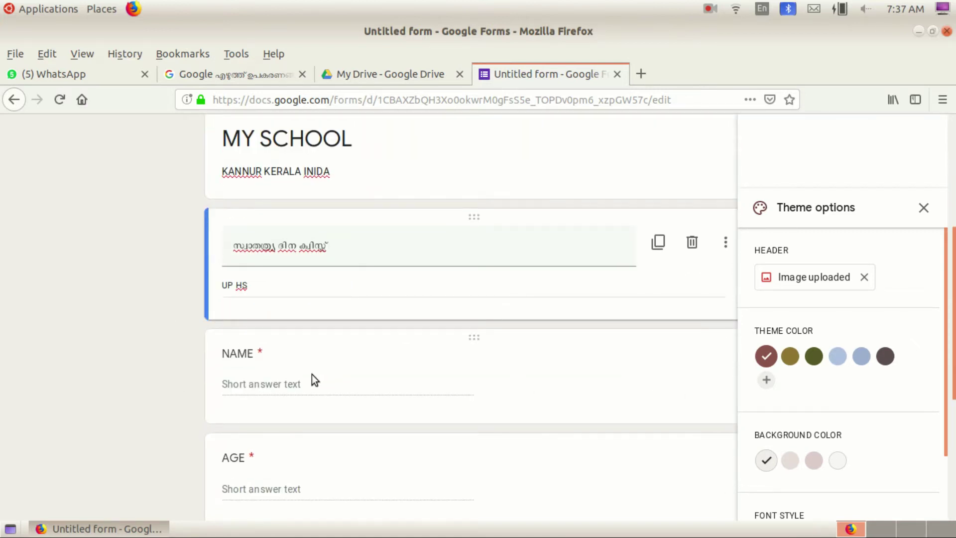
scroll(312, 374, down, 3)
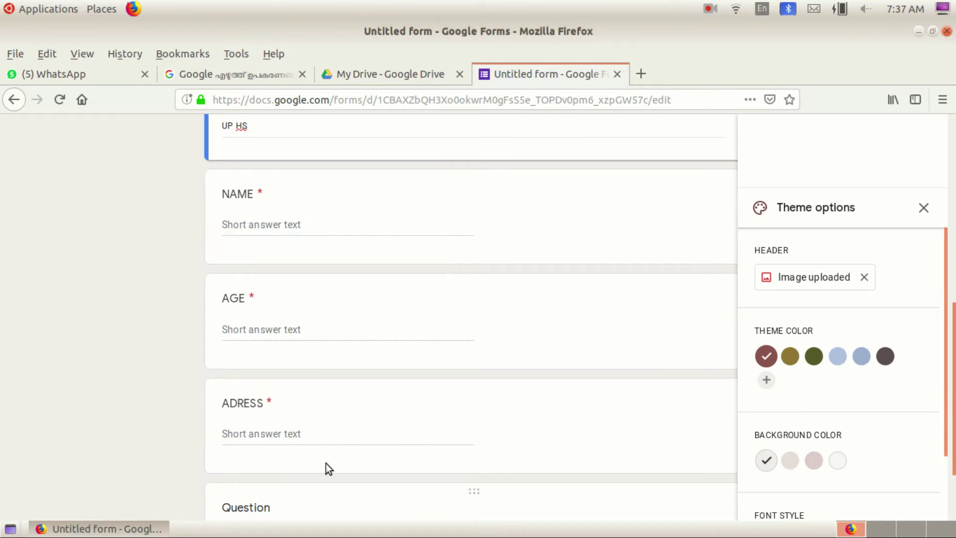
scroll(501, 300, up, 7)
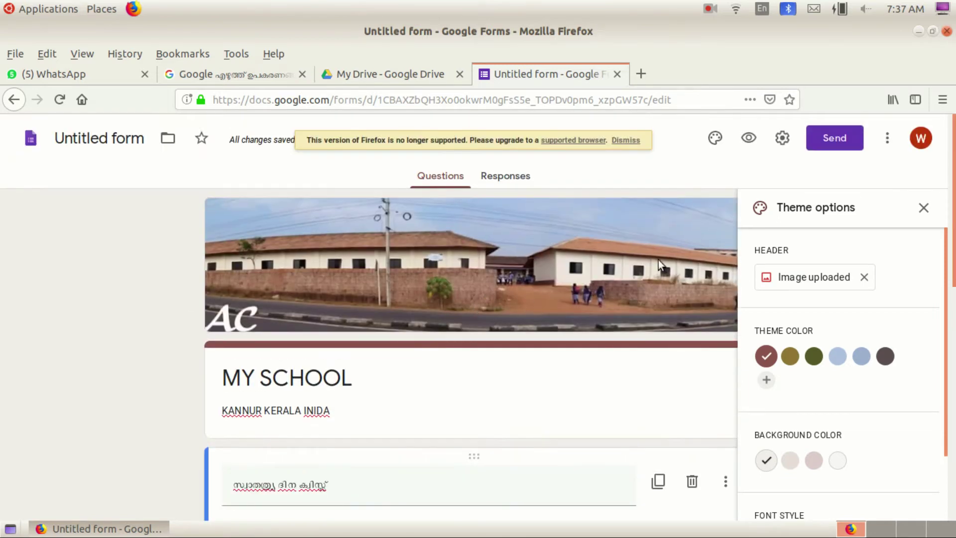
- Preview the form as respondents see it, check it from header image to Submit button, and return to the editor
click(749, 139)
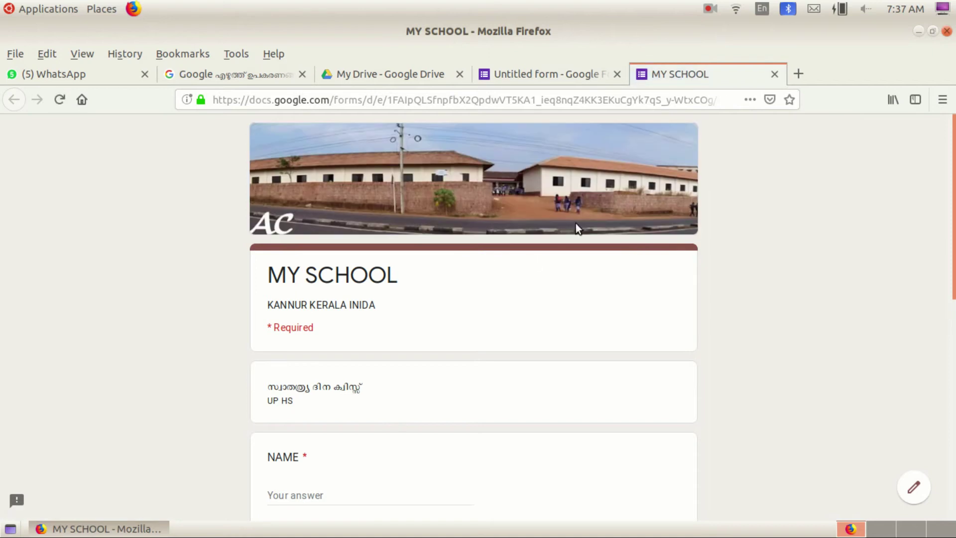
scroll(575, 223, down, 9)
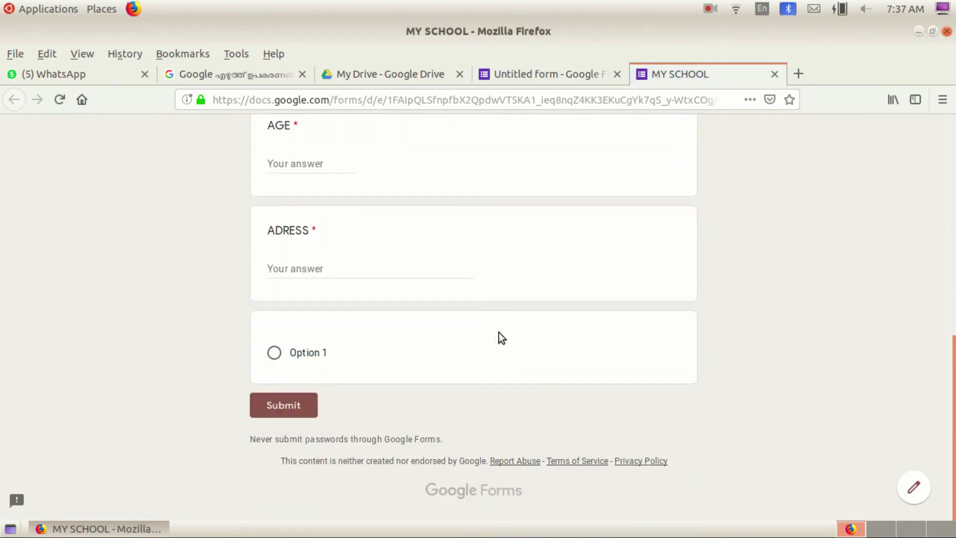
scroll(584, 318, up, 8)
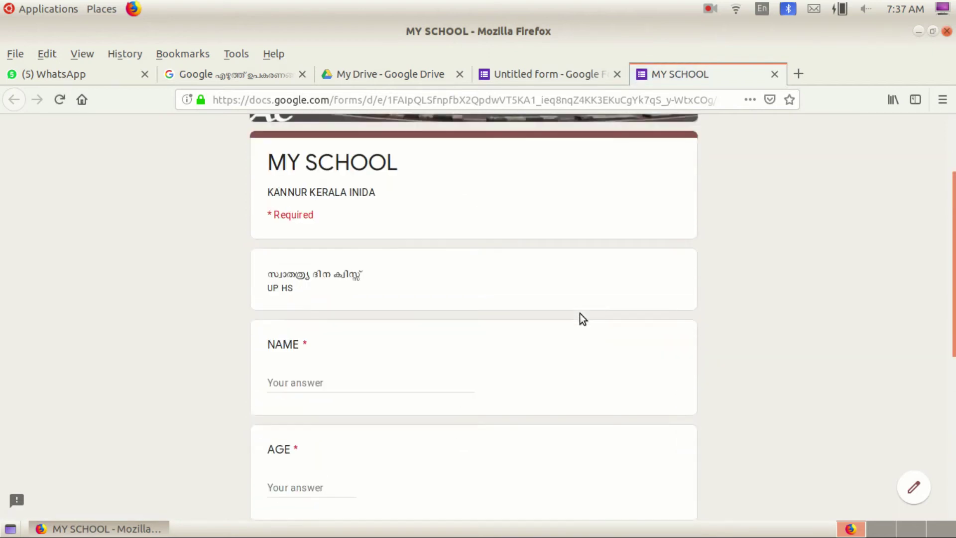
scroll(573, 310, down, 8)
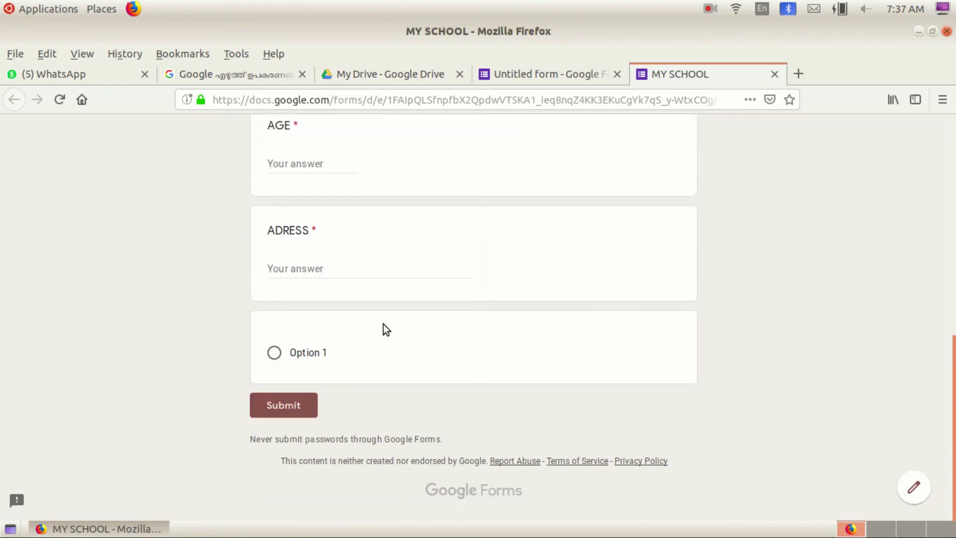
scroll(563, 250, up, 8)
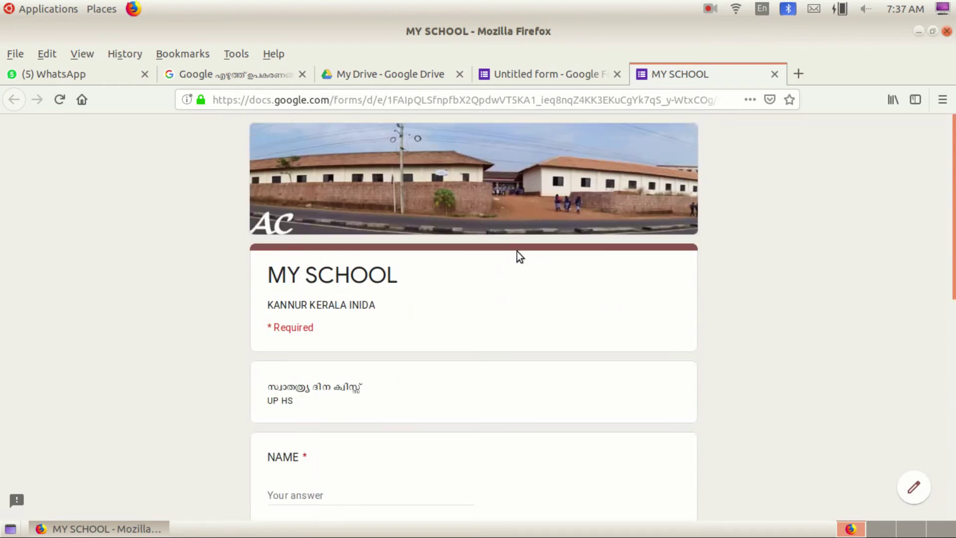
click(539, 72)
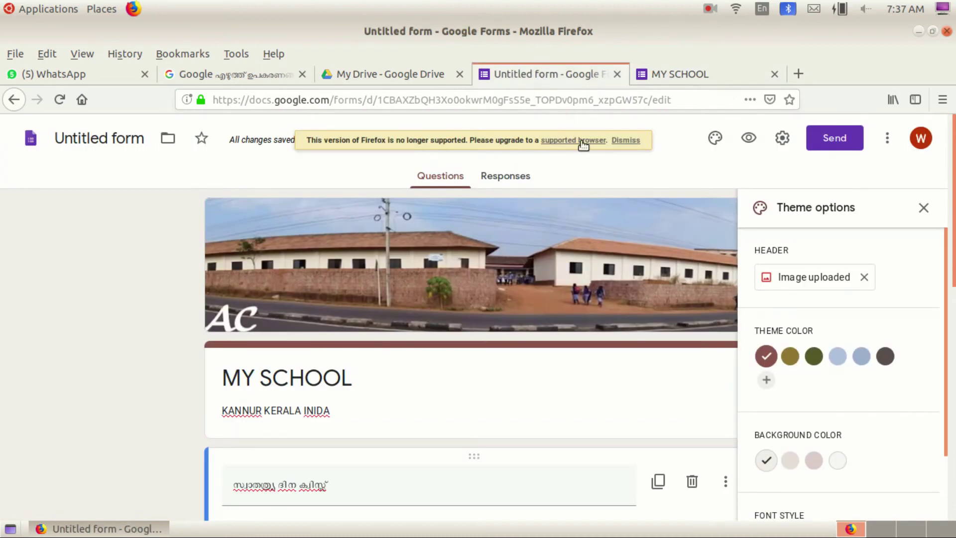